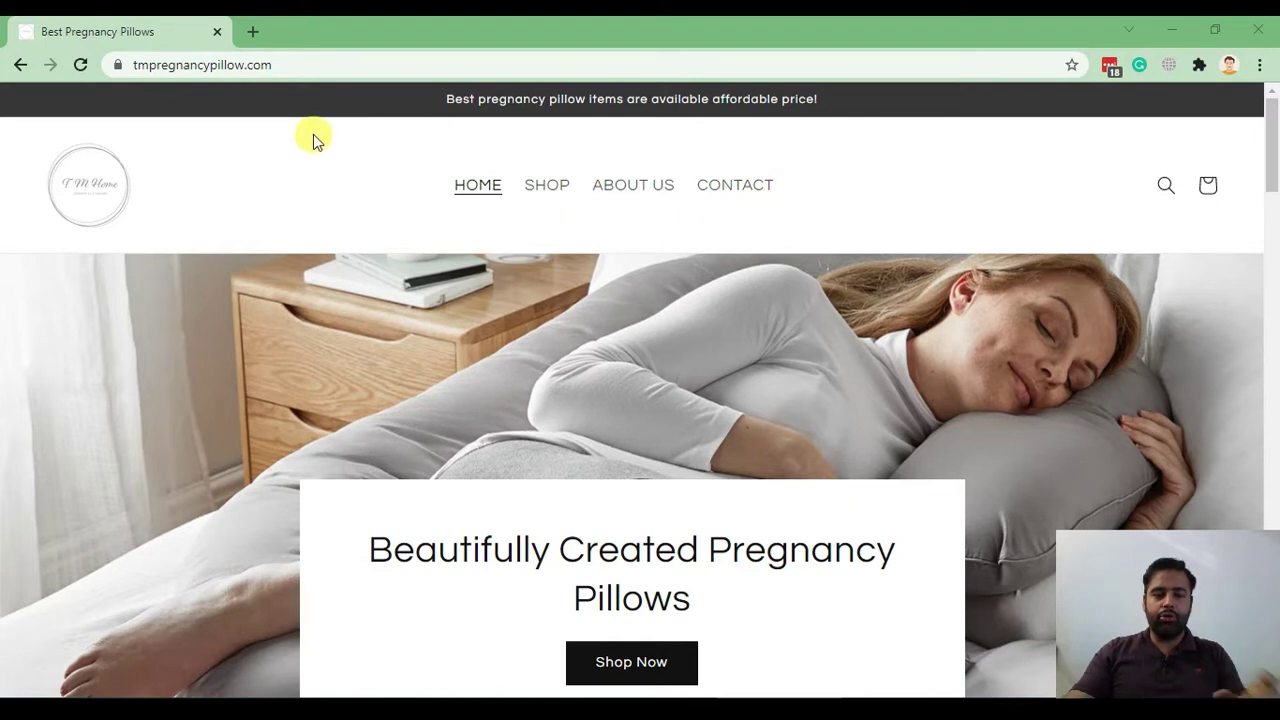
Run a Google site: search for tmpregnancypillow.com using the copied store address.
click(294, 62)
key(ctrl+c)
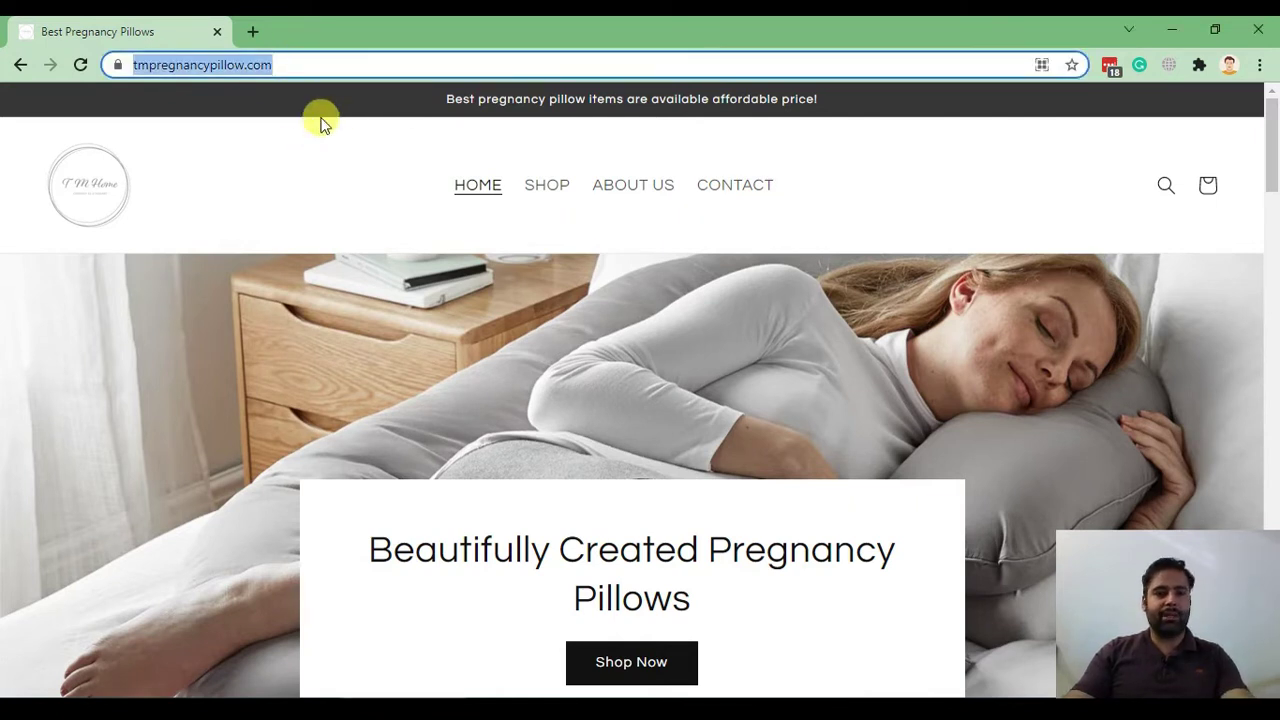
click(252, 32)
key(ctrl+t)
key(ctrl+v)
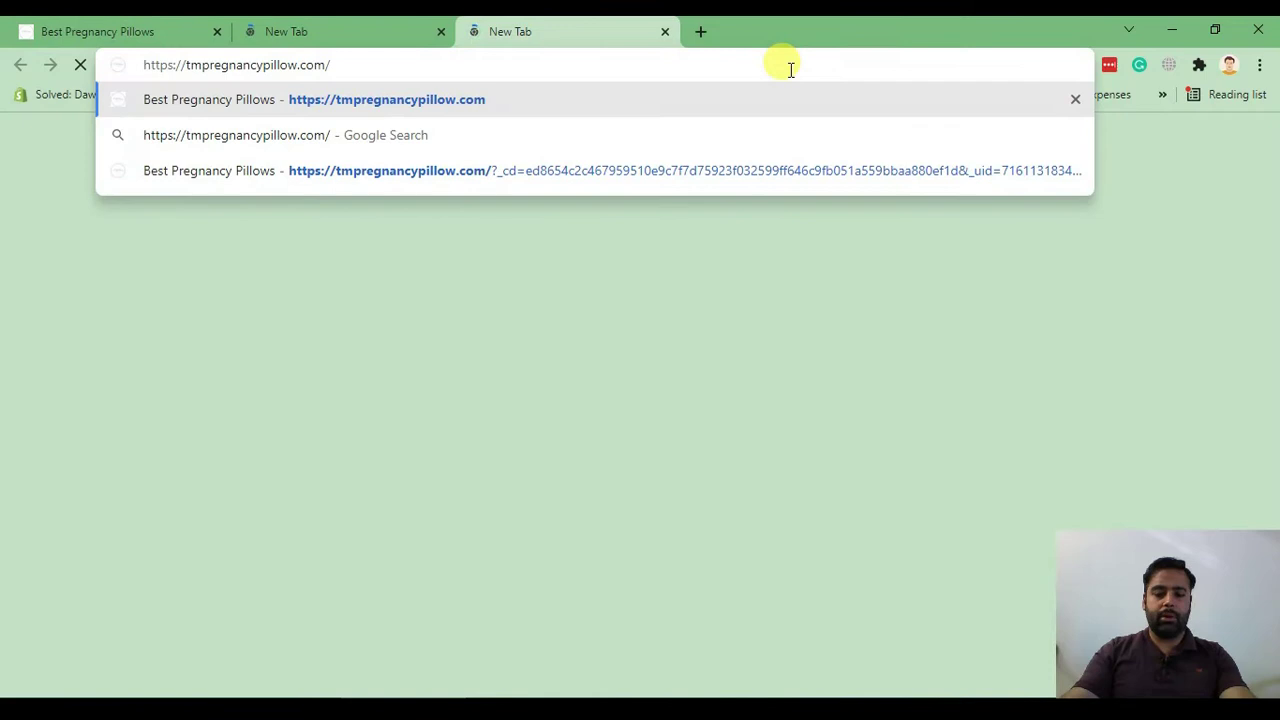
key(Home)
text(site:)
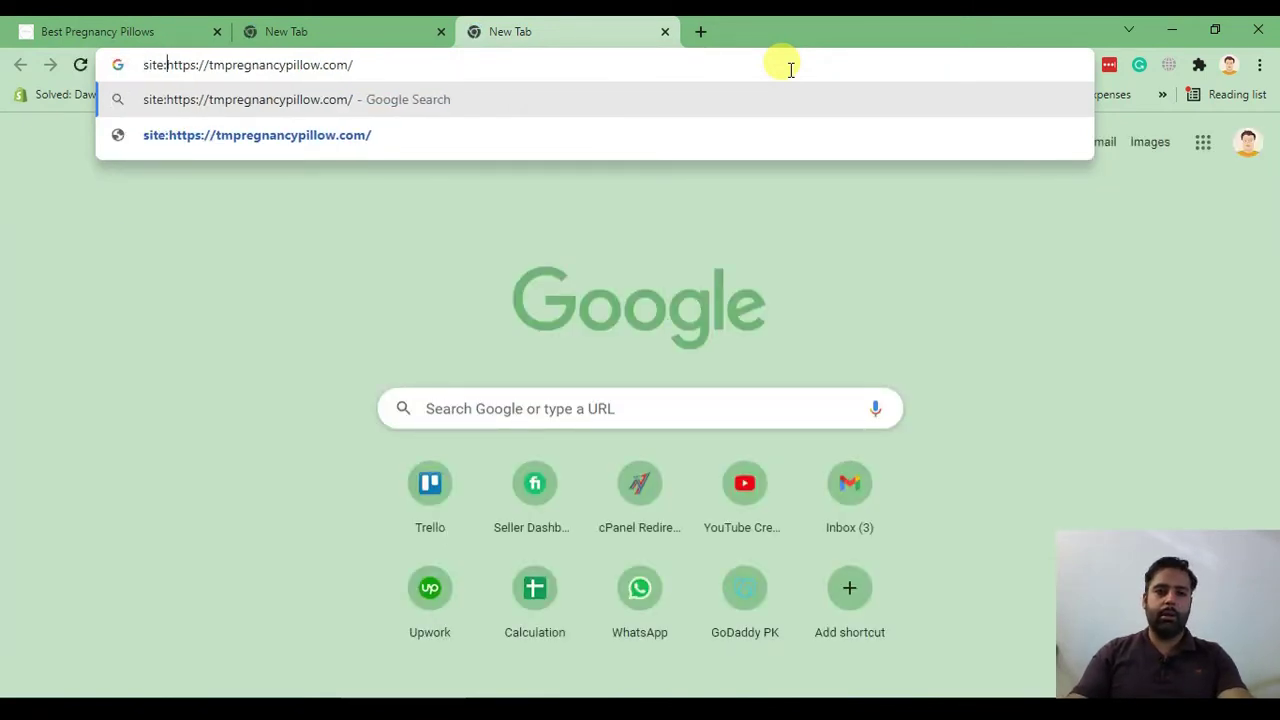
key(Return)
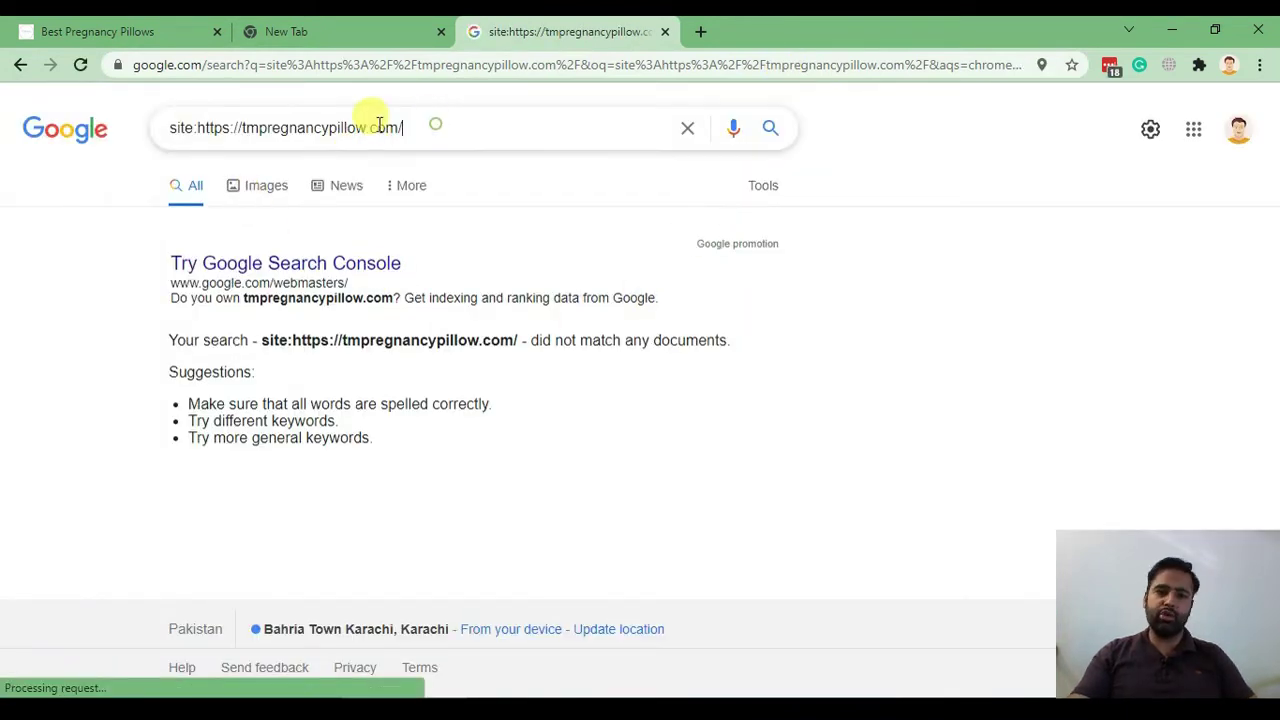
Note the no-matching-documents result, close the spare tab and return to the store homepage.
drag(410, 128, 200, 127)
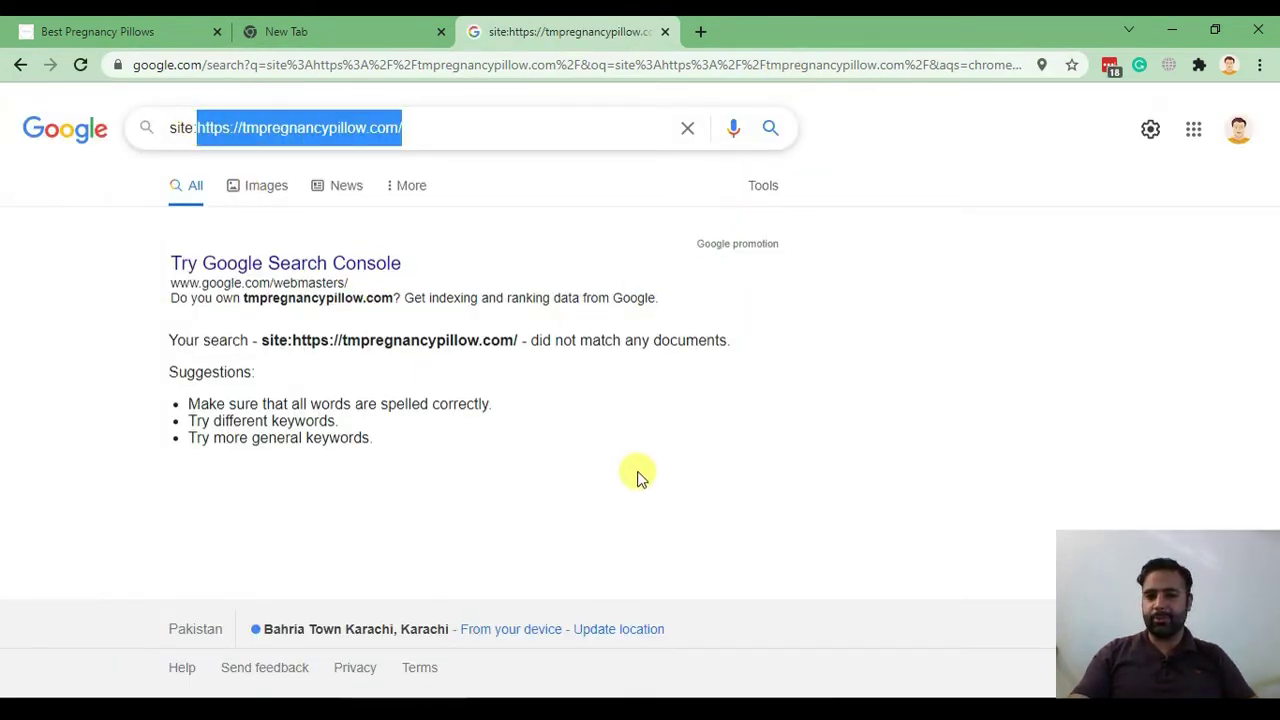
drag(634, 470, 171, 287)
click(462, 365)
click(405, 32)
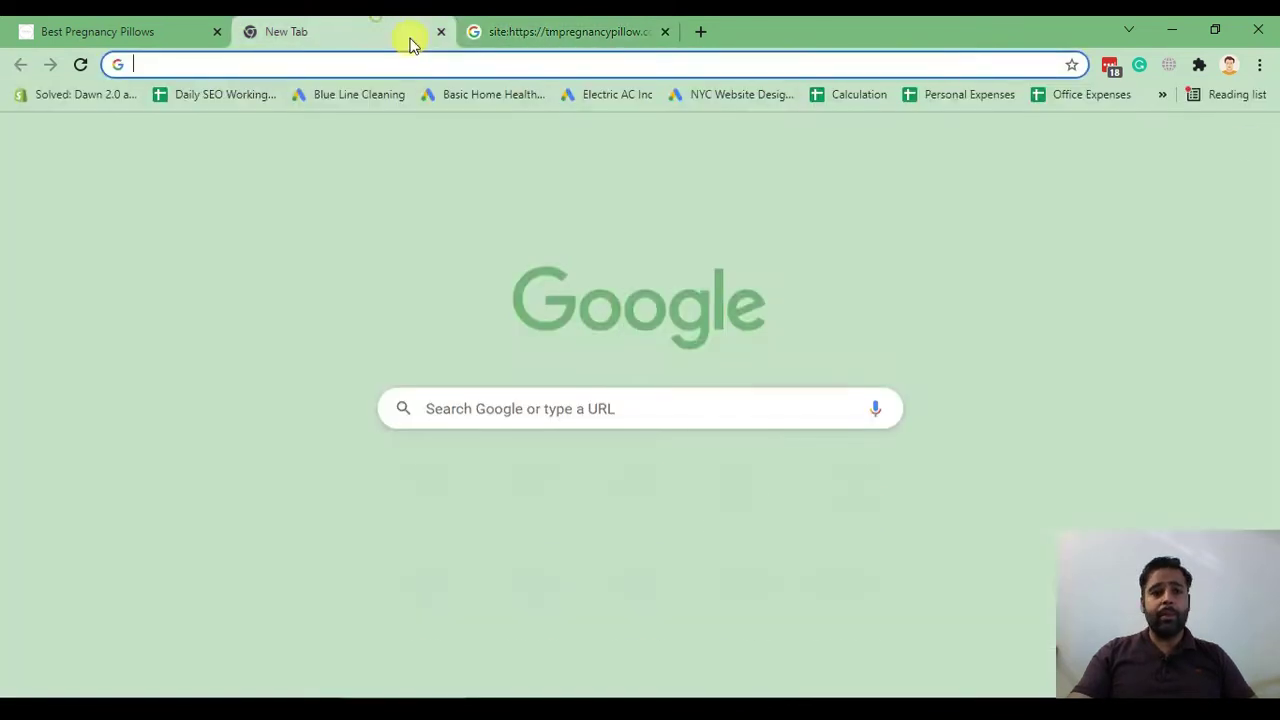
click(439, 36)
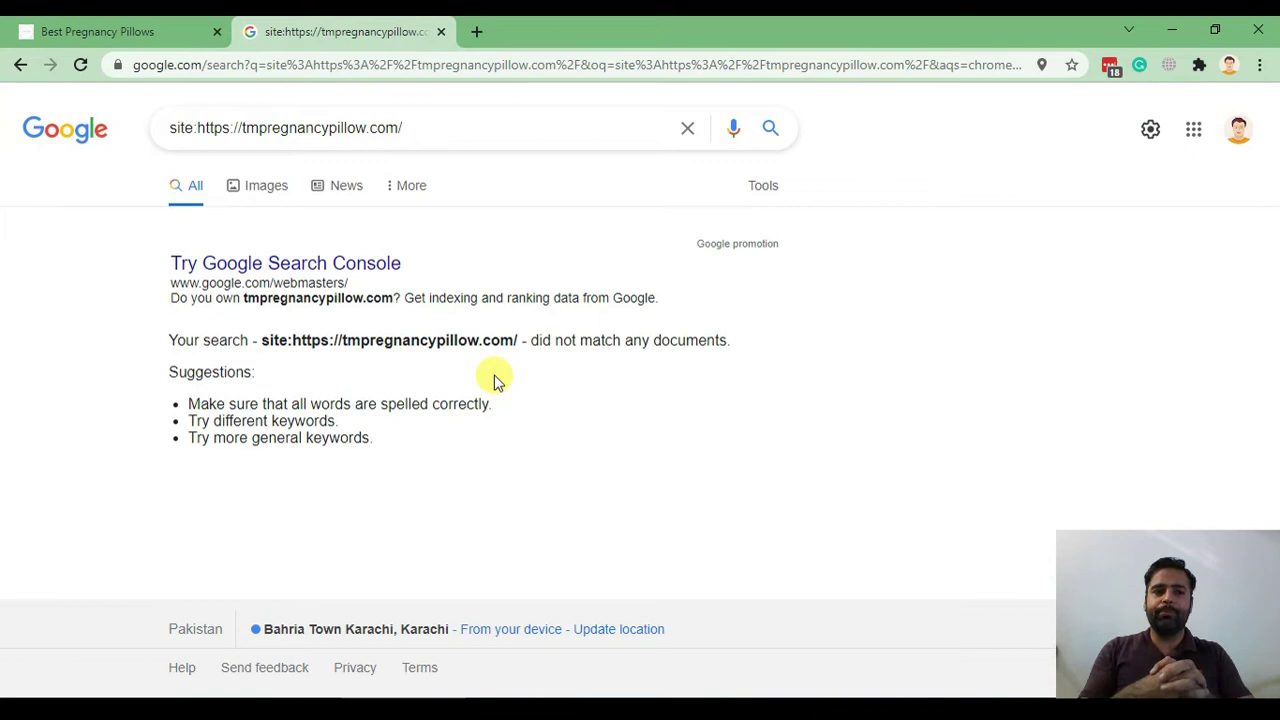
click(88, 31)
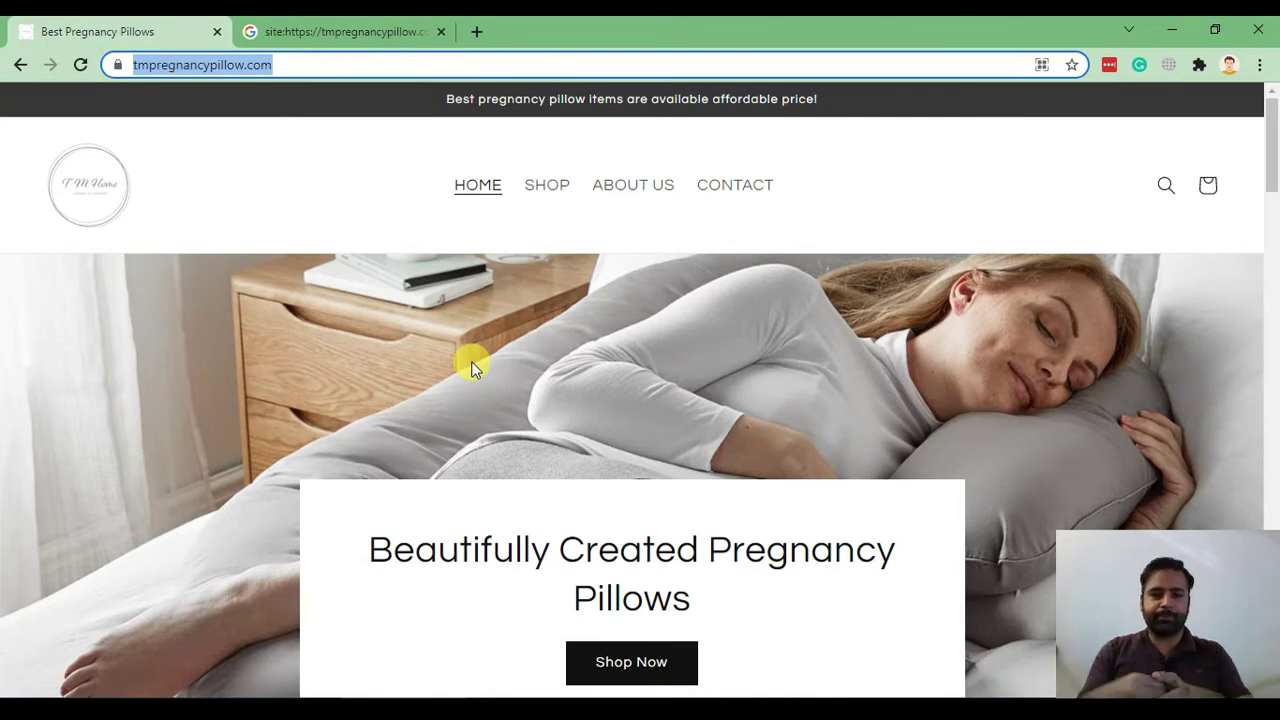
Review the storefront's Pregnancy Pillows heading, then select the store address to add /admin.
scroll(259, 285, down, 4)
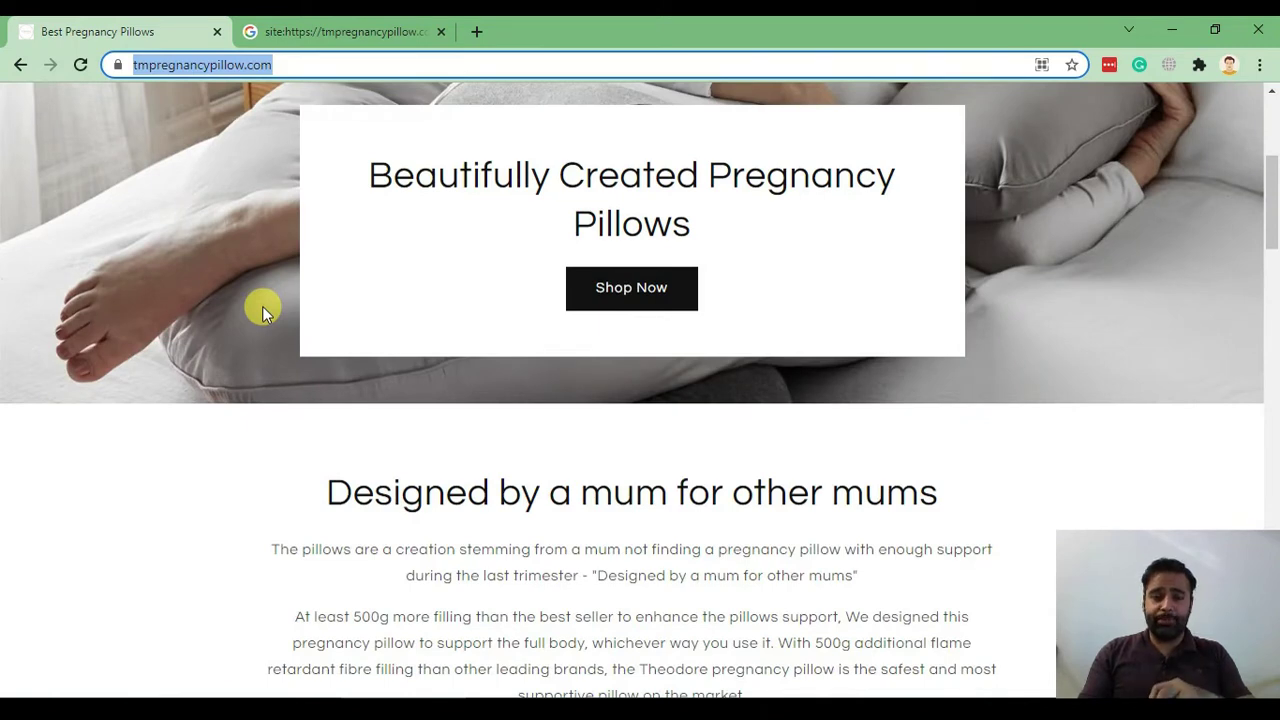
drag(700, 165, 800, 246)
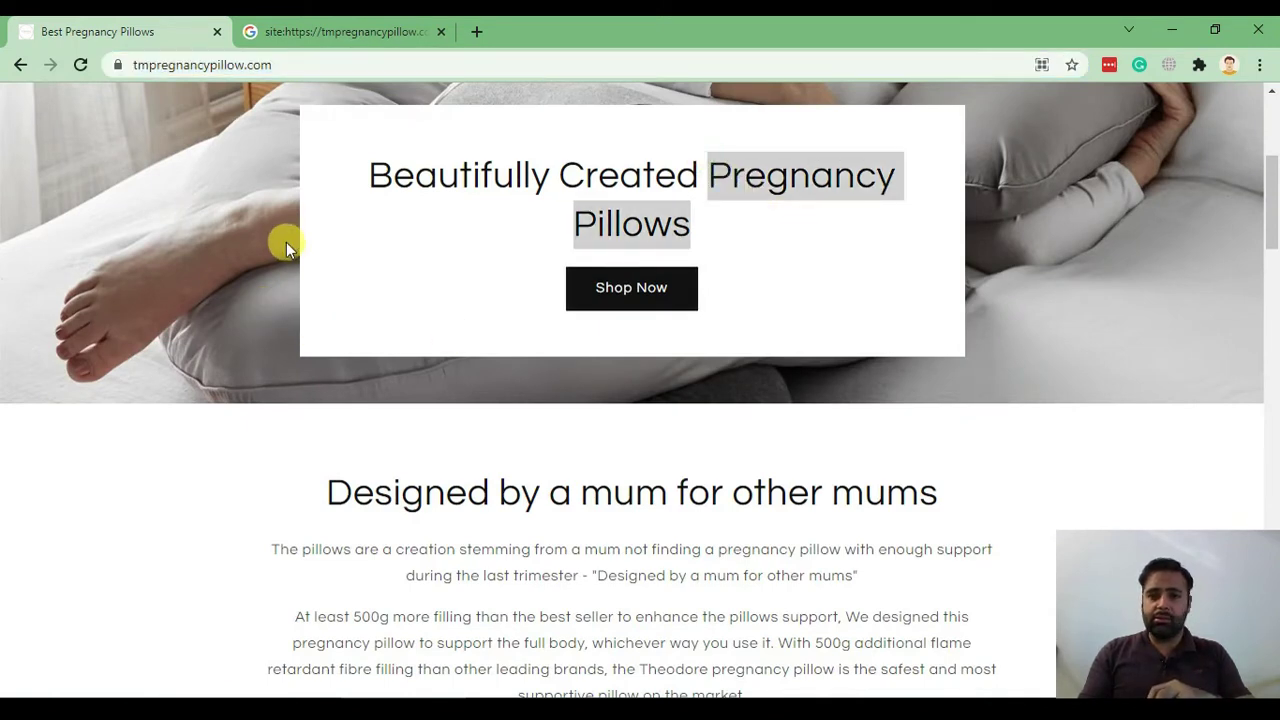
scroll(86, 309, down, 9)
scroll(86, 309, up, 13)
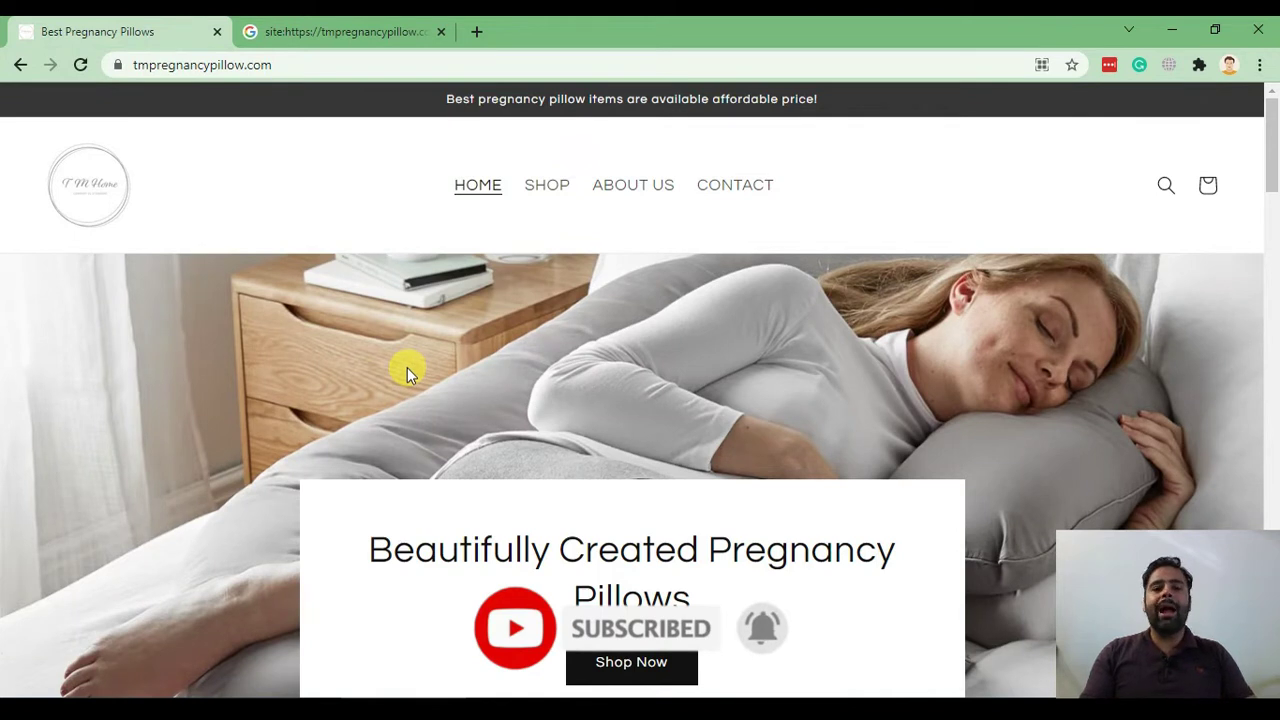
click(206, 66)
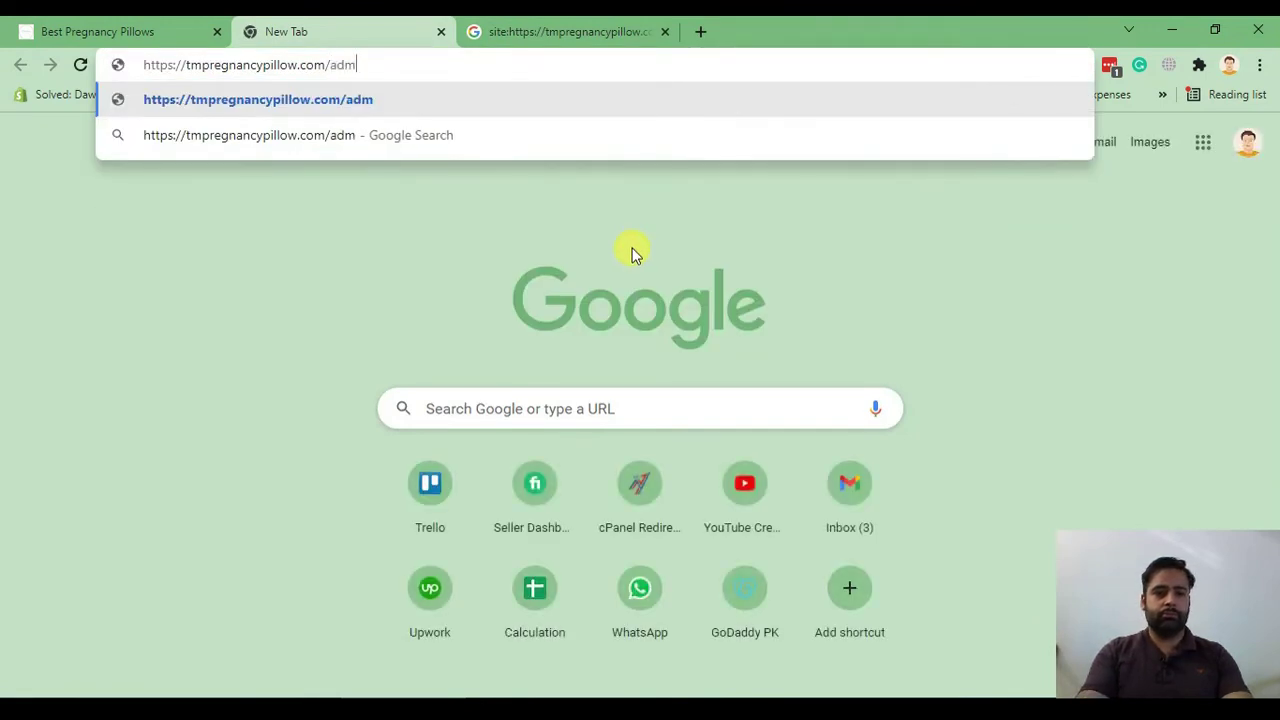
Load the store admin and go to Online Store > Preferences.
key(Return)
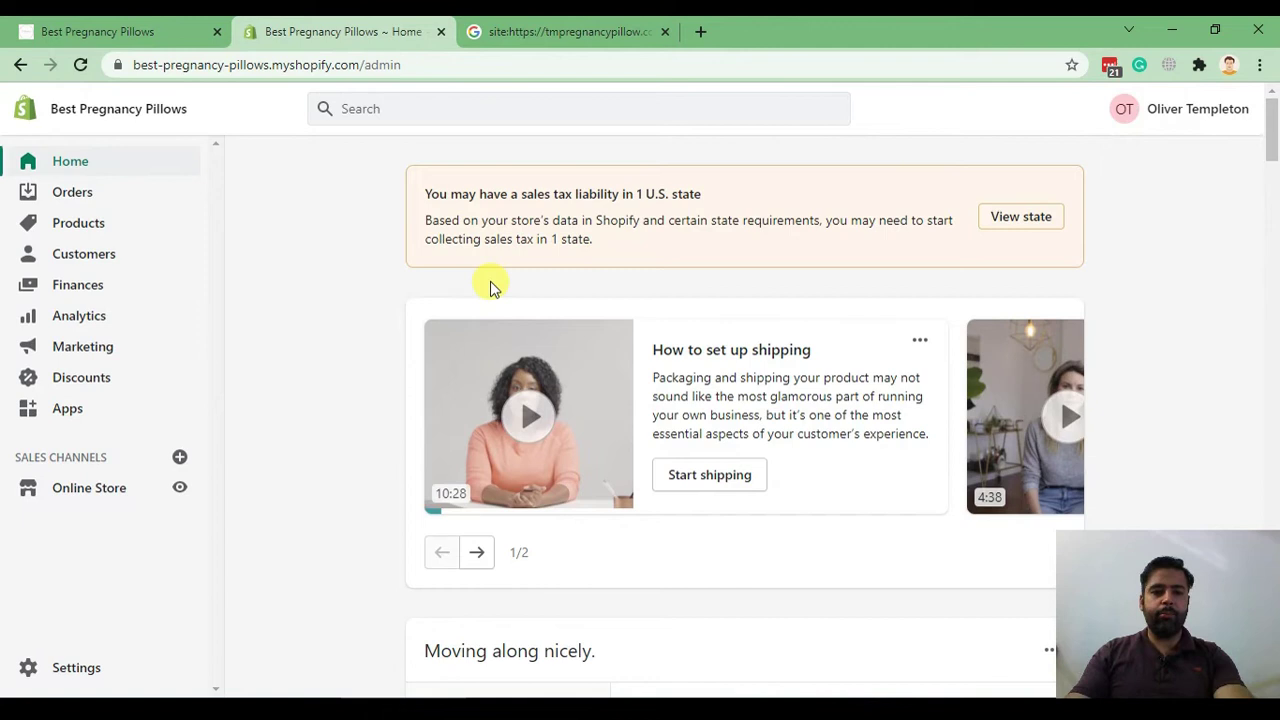
click(77, 494)
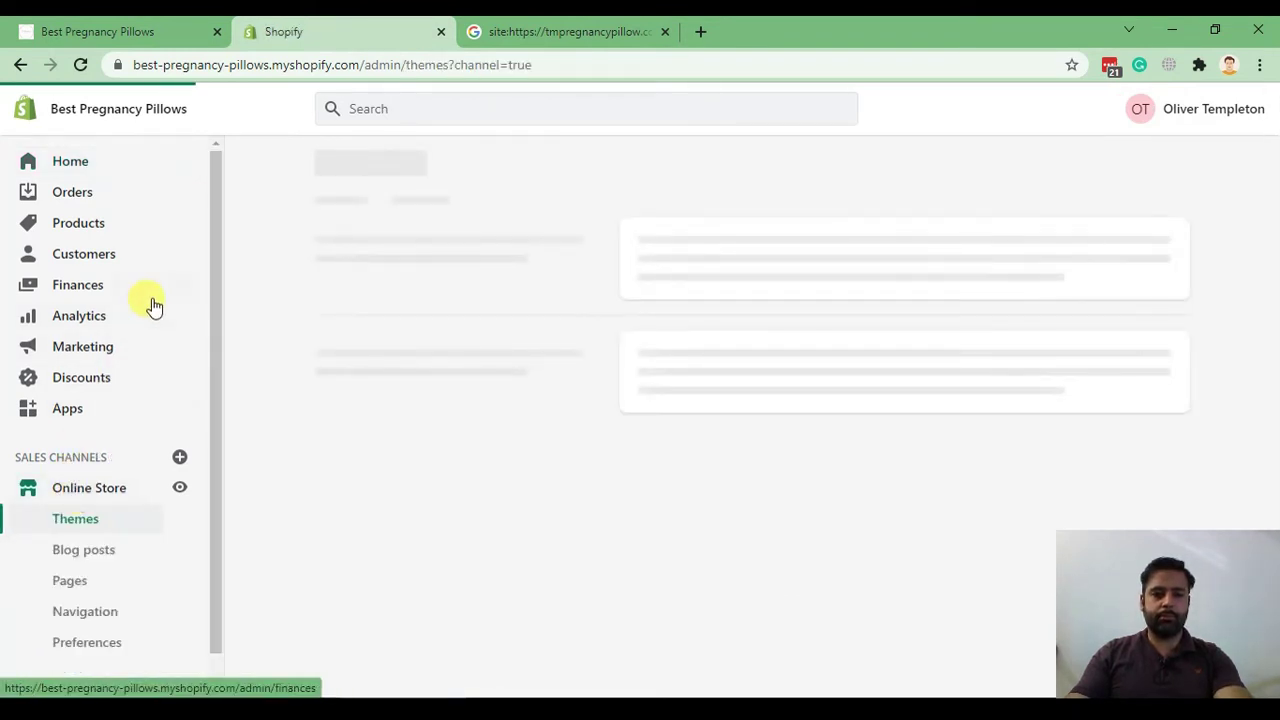
scroll(152, 305, down, 1)
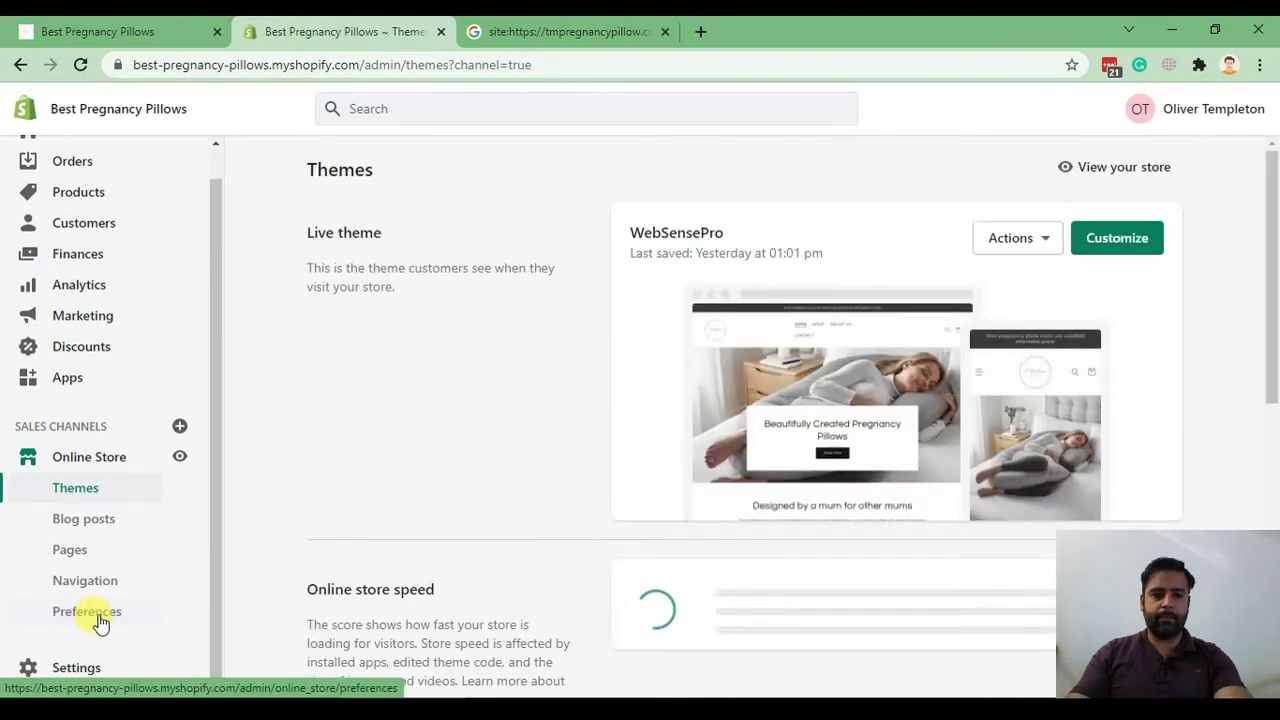
click(97, 617)
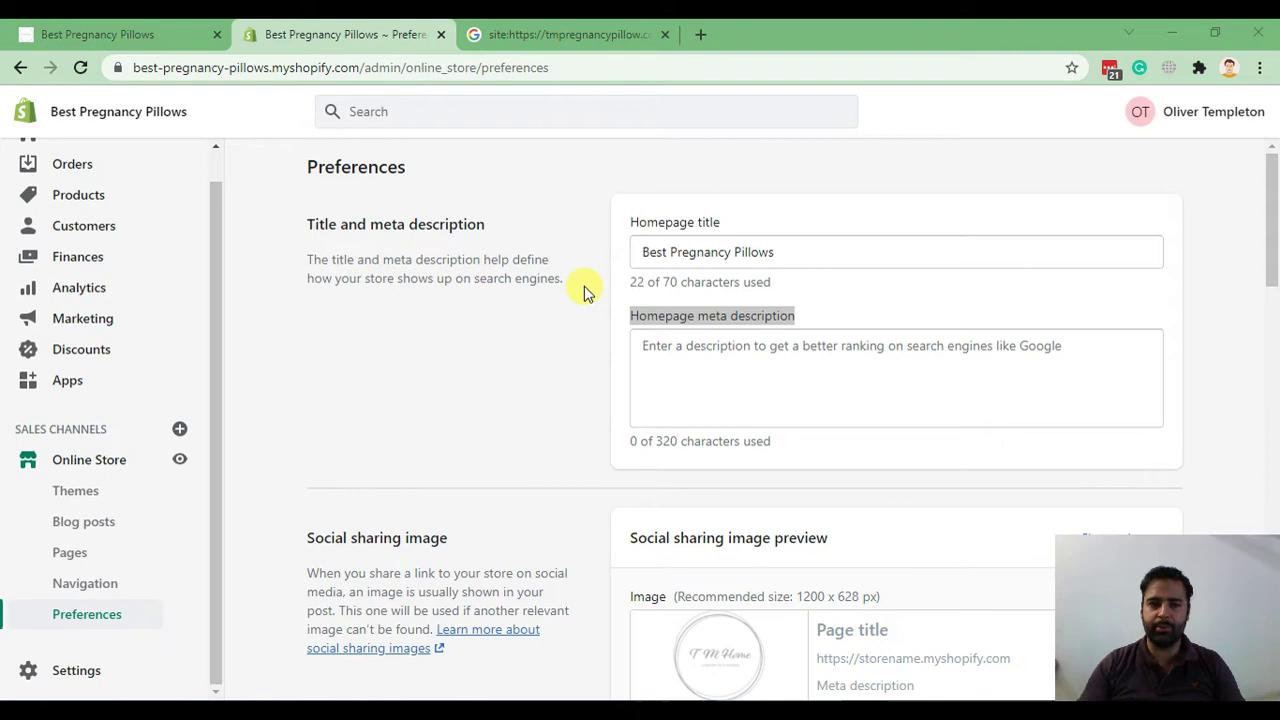
In a new tab, search Google for 'websensepro optimize your online store'.
click(702, 38)
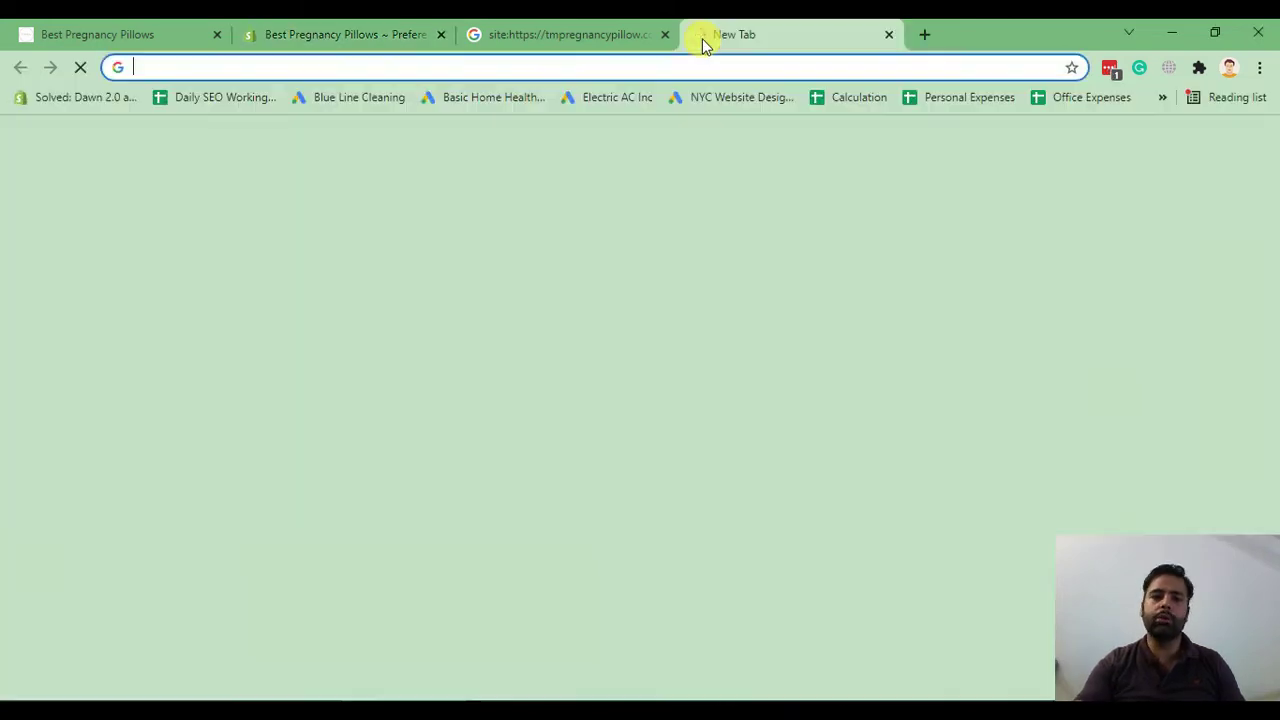
text(wbesen)
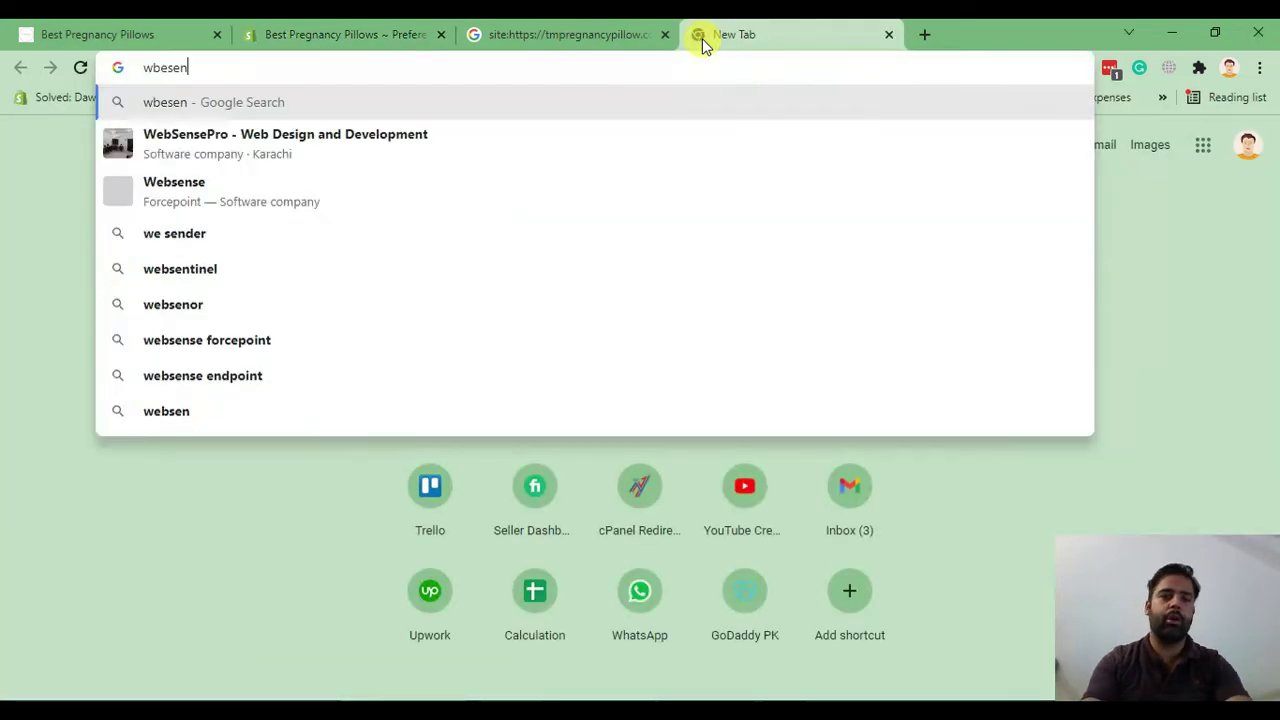
key(ctrl+a)
text(websese)
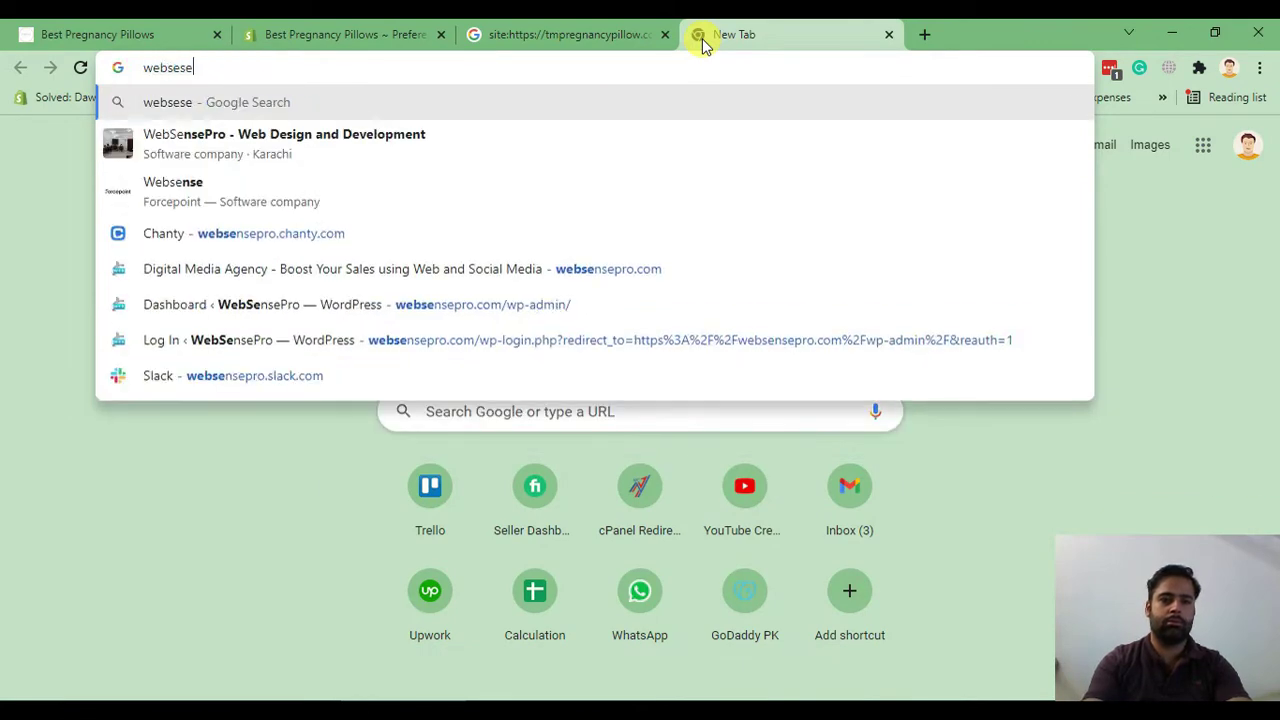
key(BackSpace)
key(BackSpace)
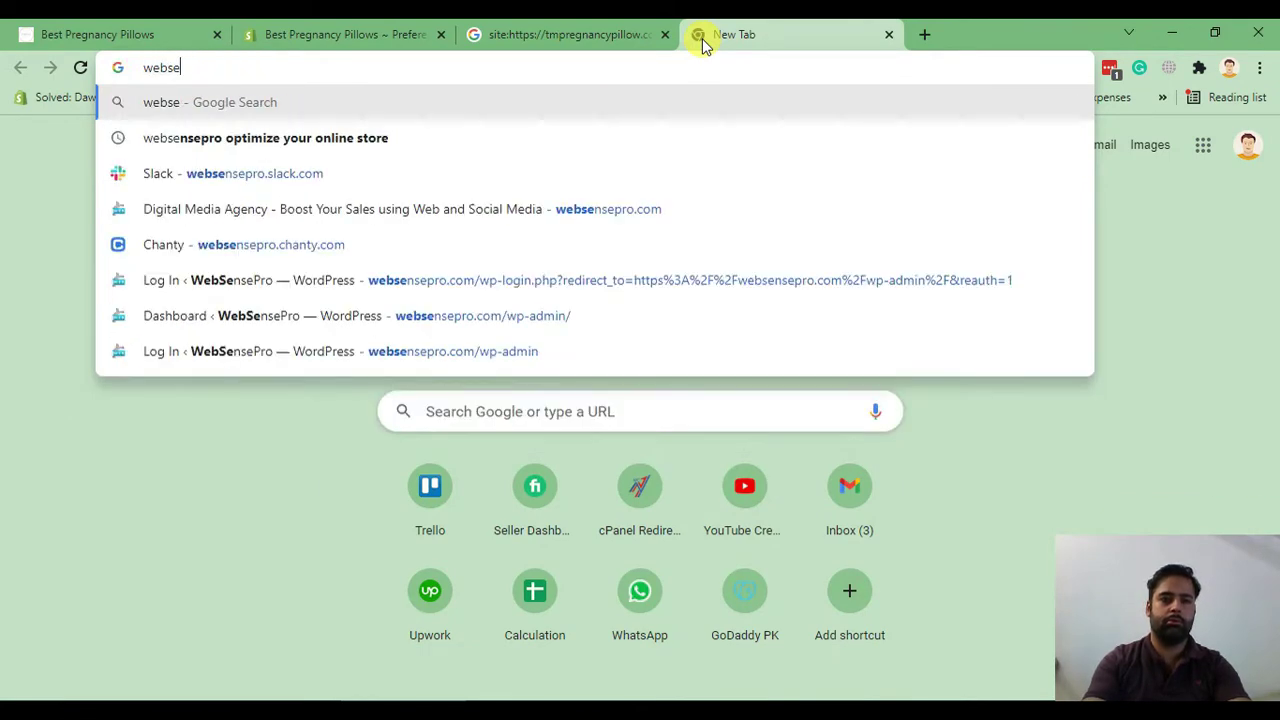
text(nsep)
key(Down)
key(Return)
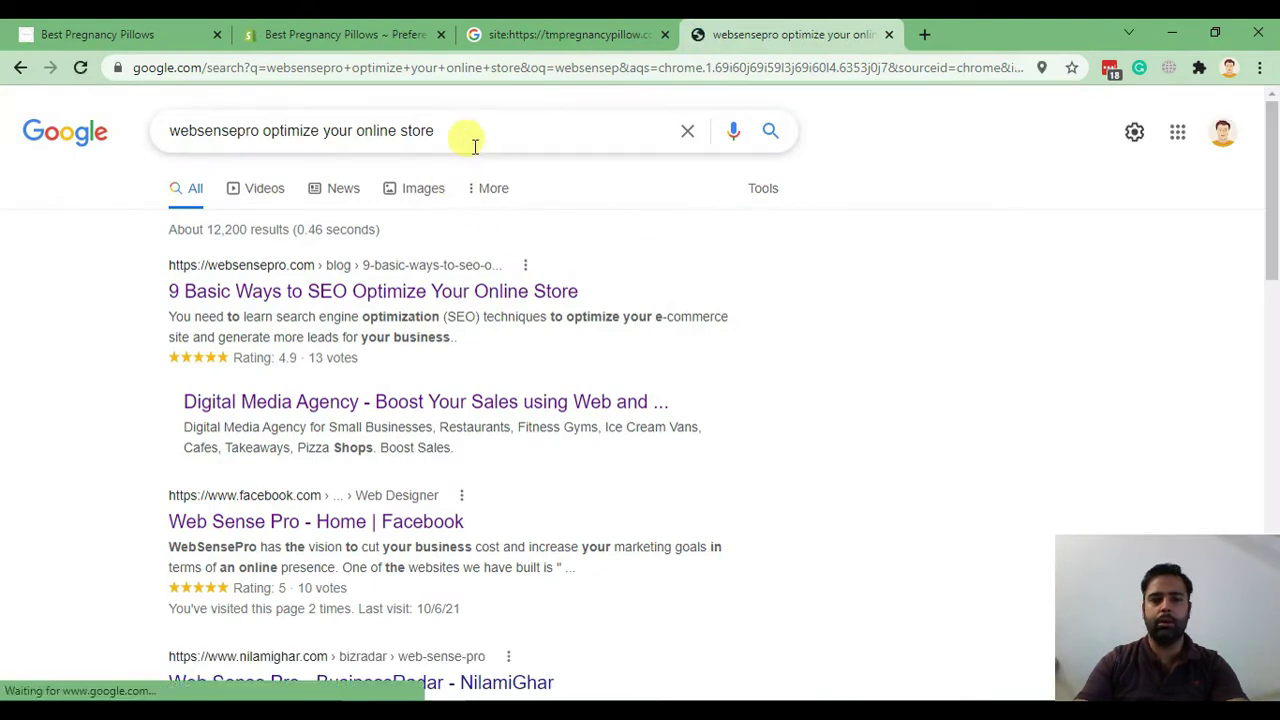
Examine the first result's title and description, then return to Shopify Preferences.
drag(491, 126, 167, 131)
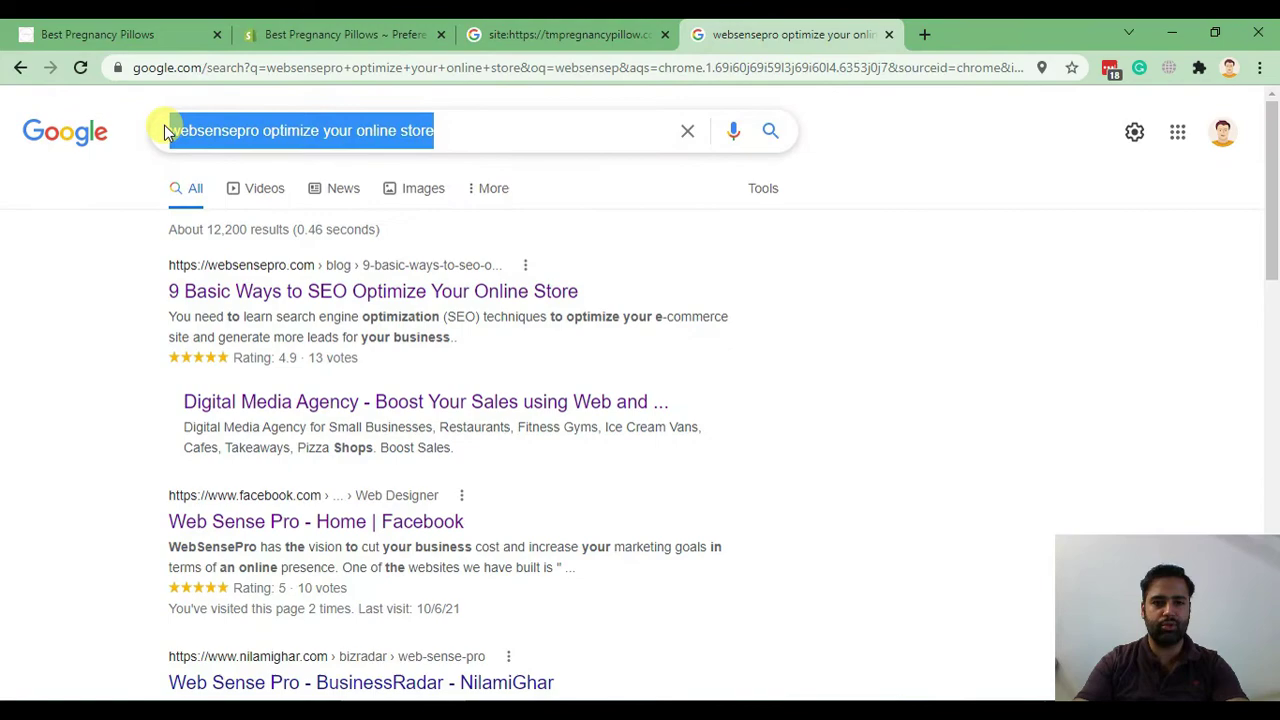
click(792, 290)
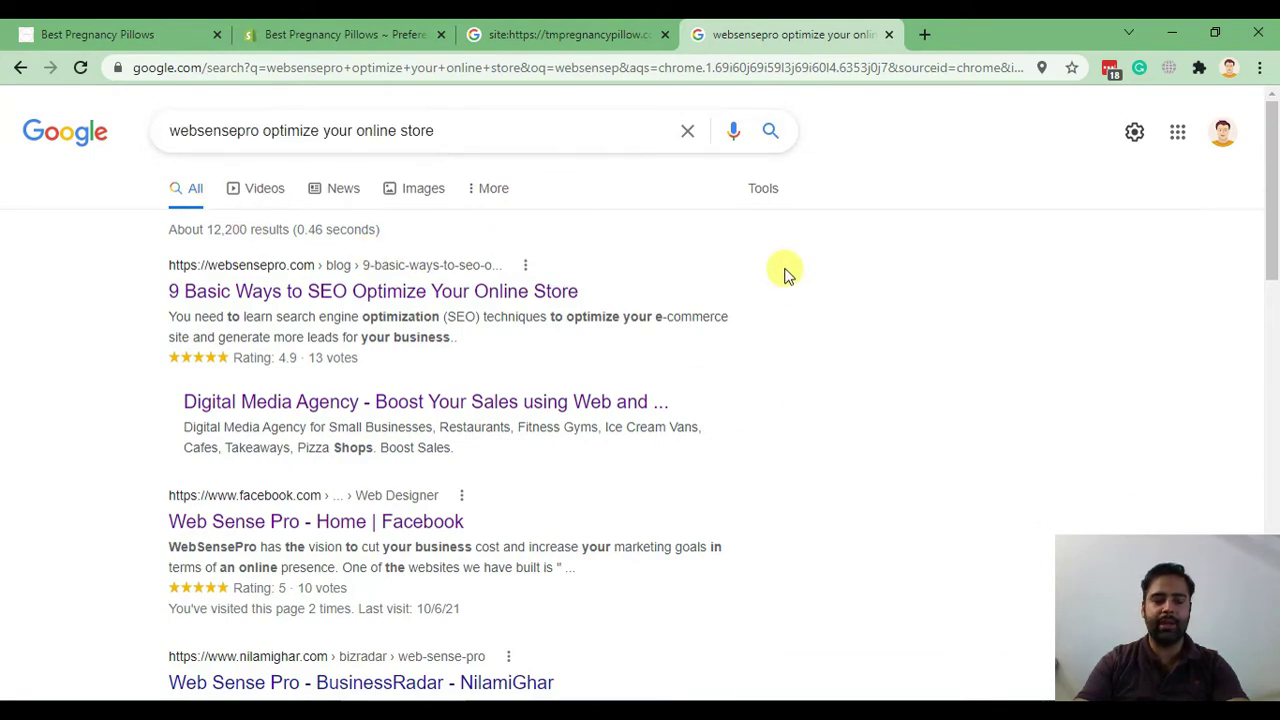
scroll(785, 272, down, 11)
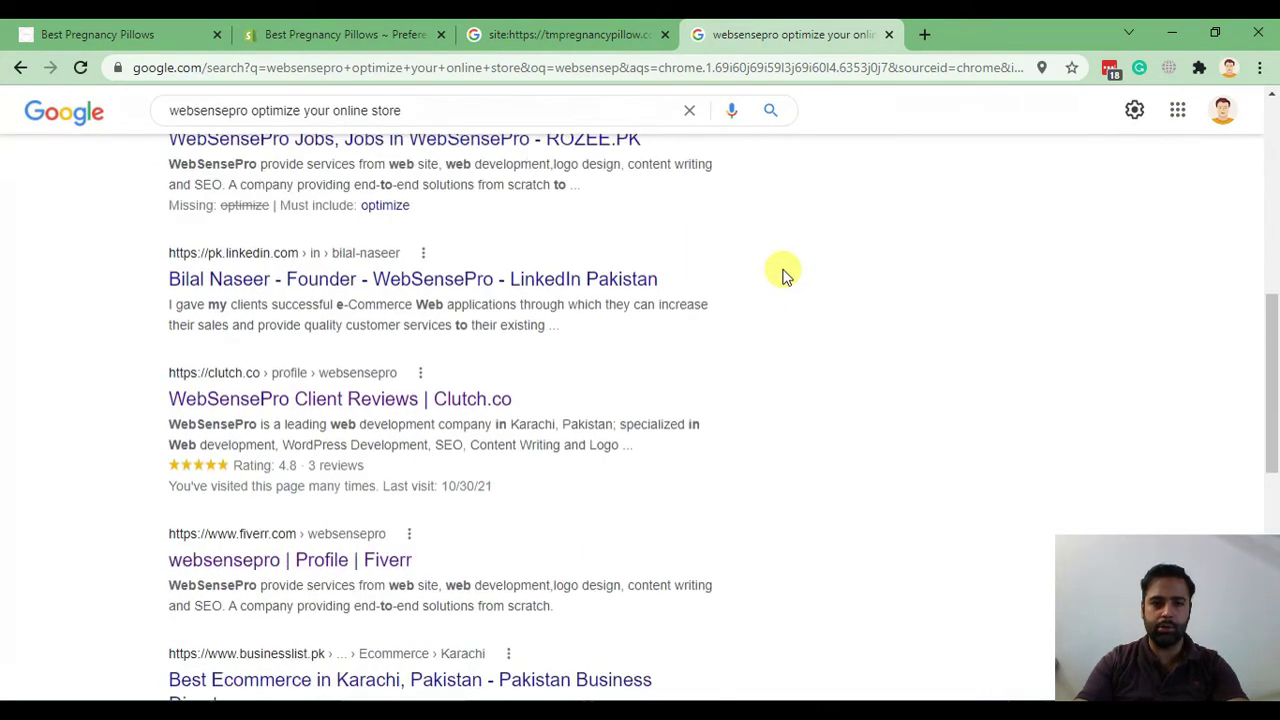
scroll(772, 300, up, 10)
scroll(770, 300, up, 1)
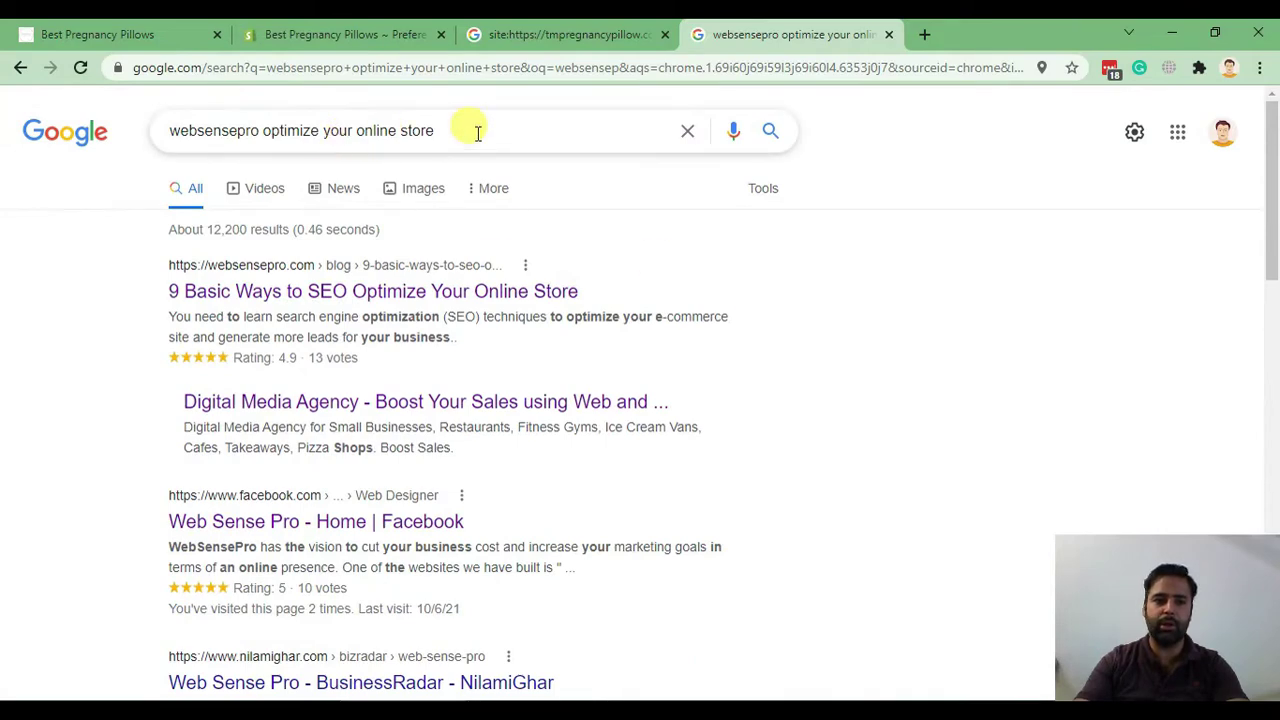
drag(477, 130, 174, 117)
click(845, 276)
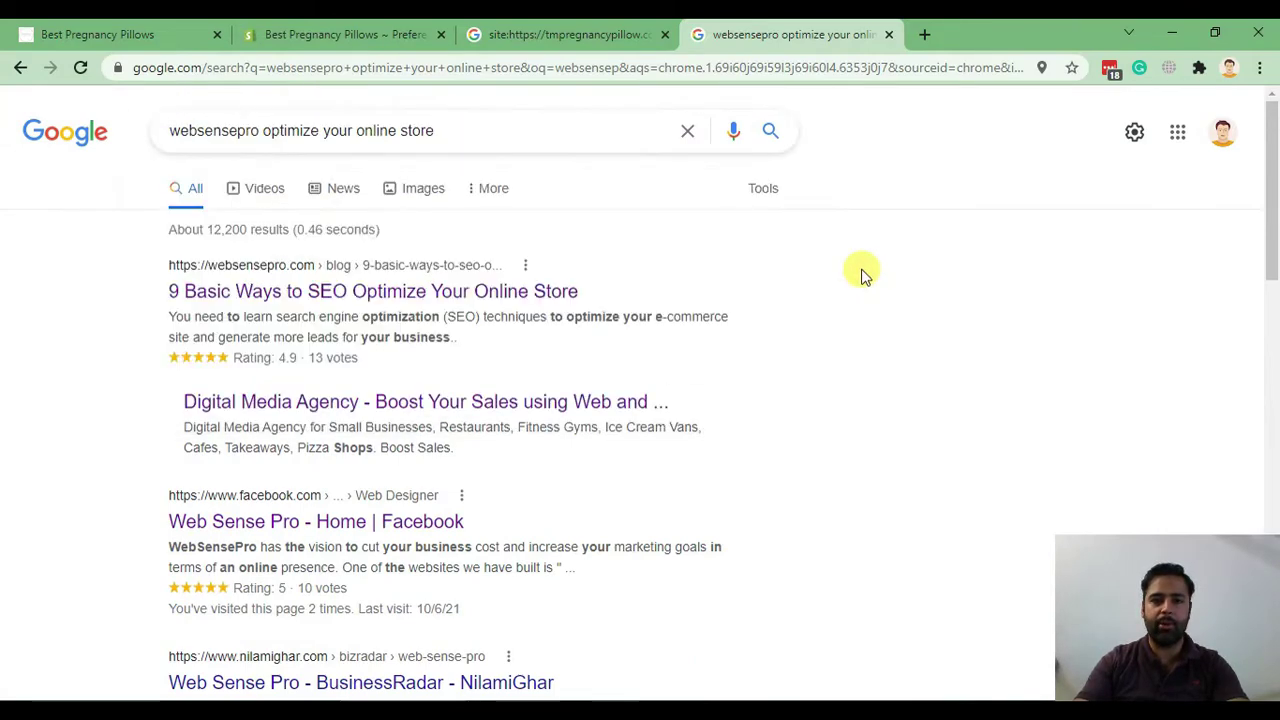
drag(600, 298, 166, 289)
drag(476, 345, 190, 333)
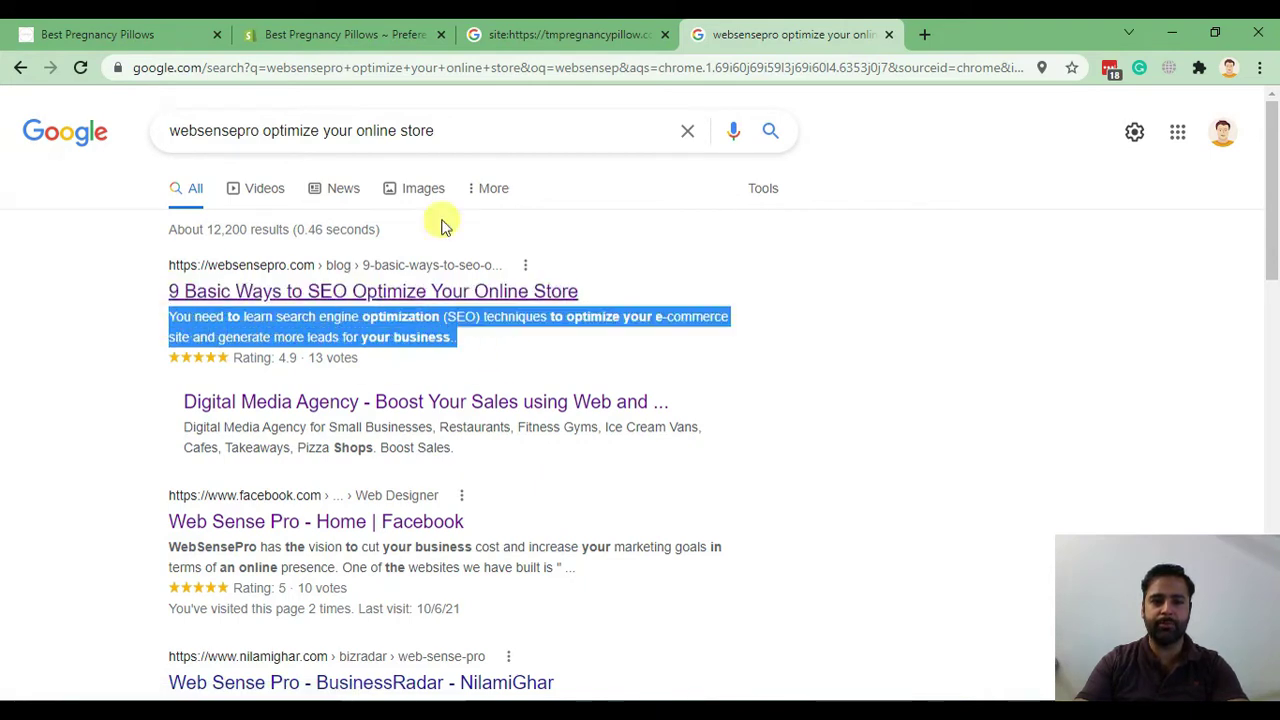
click(701, 266)
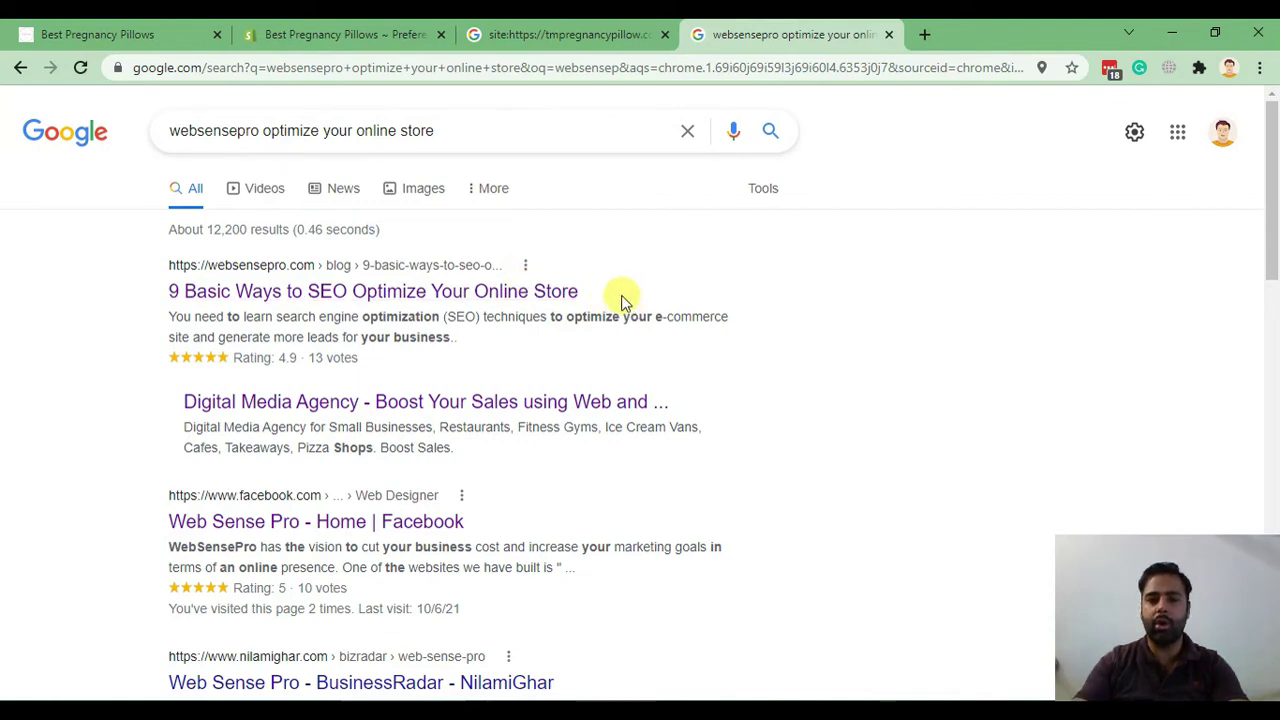
drag(623, 294, 172, 318)
drag(485, 350, 166, 300)
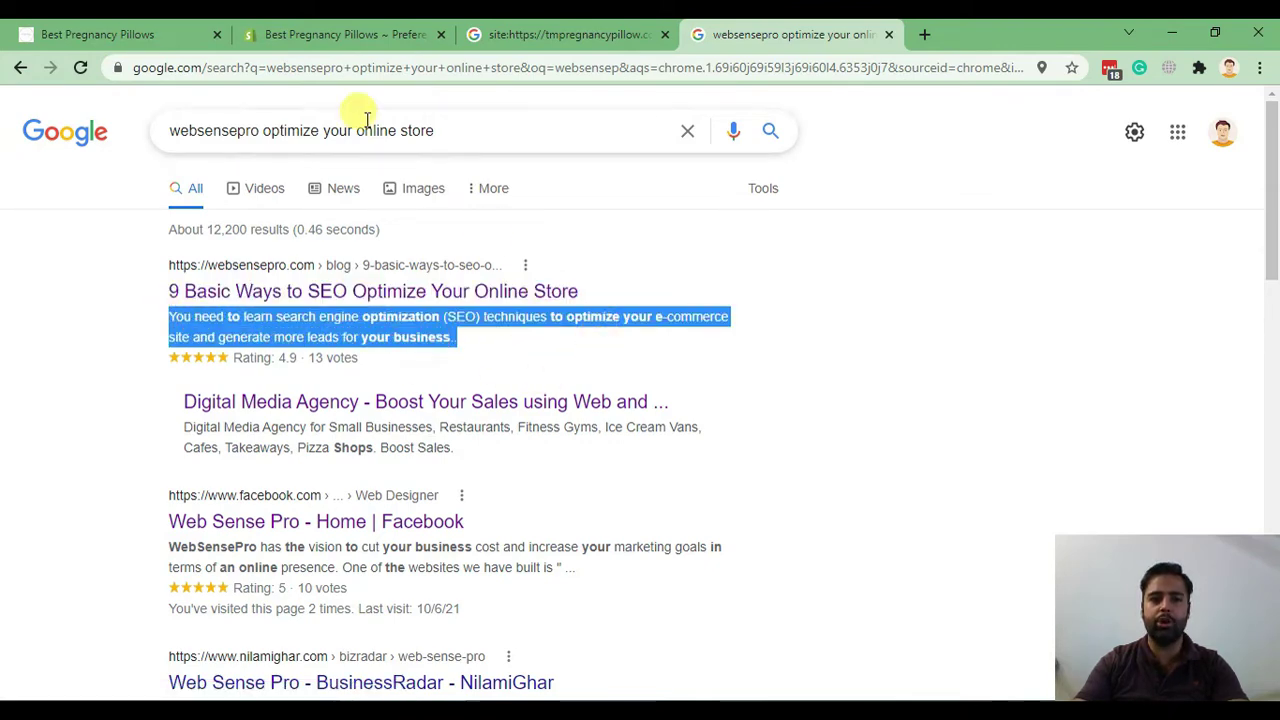
click(376, 36)
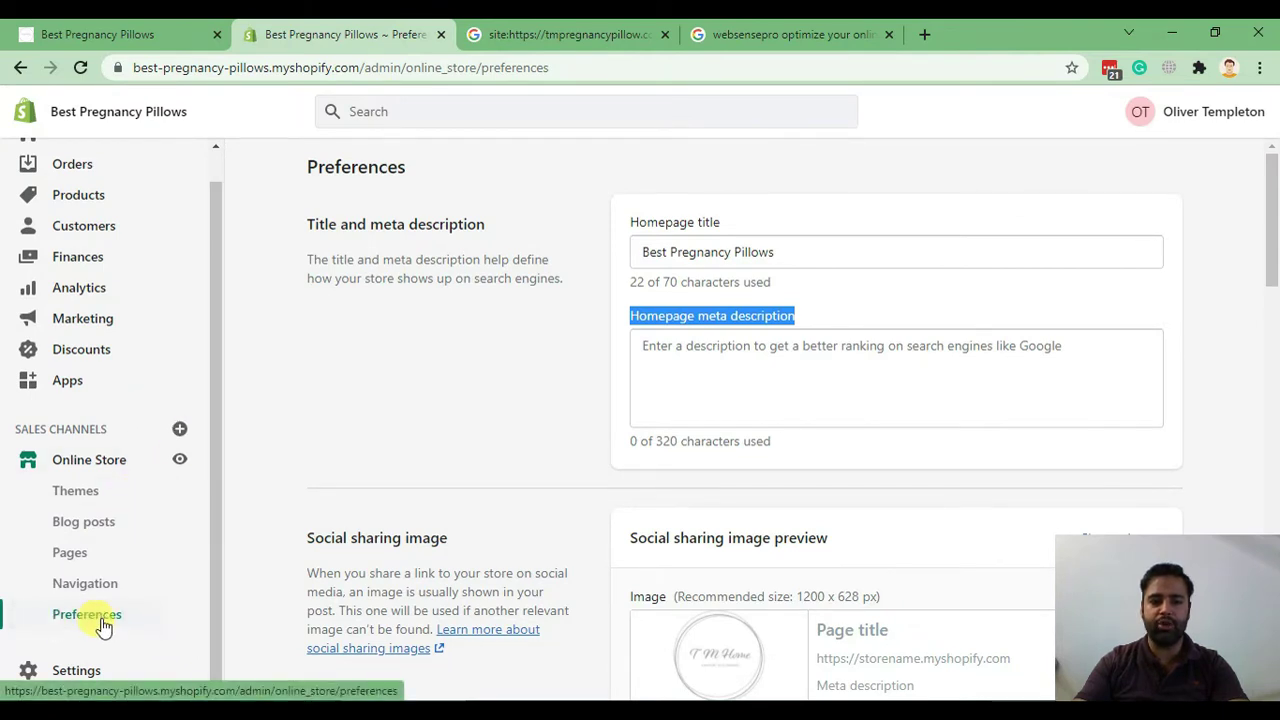
Extend the homepage title to 'Best Pregnancy Pillows - Shaped Pregnancy Pillows - Affordable Price' within 70 characters.
drag(792, 252, 563, 257)
click(897, 361)
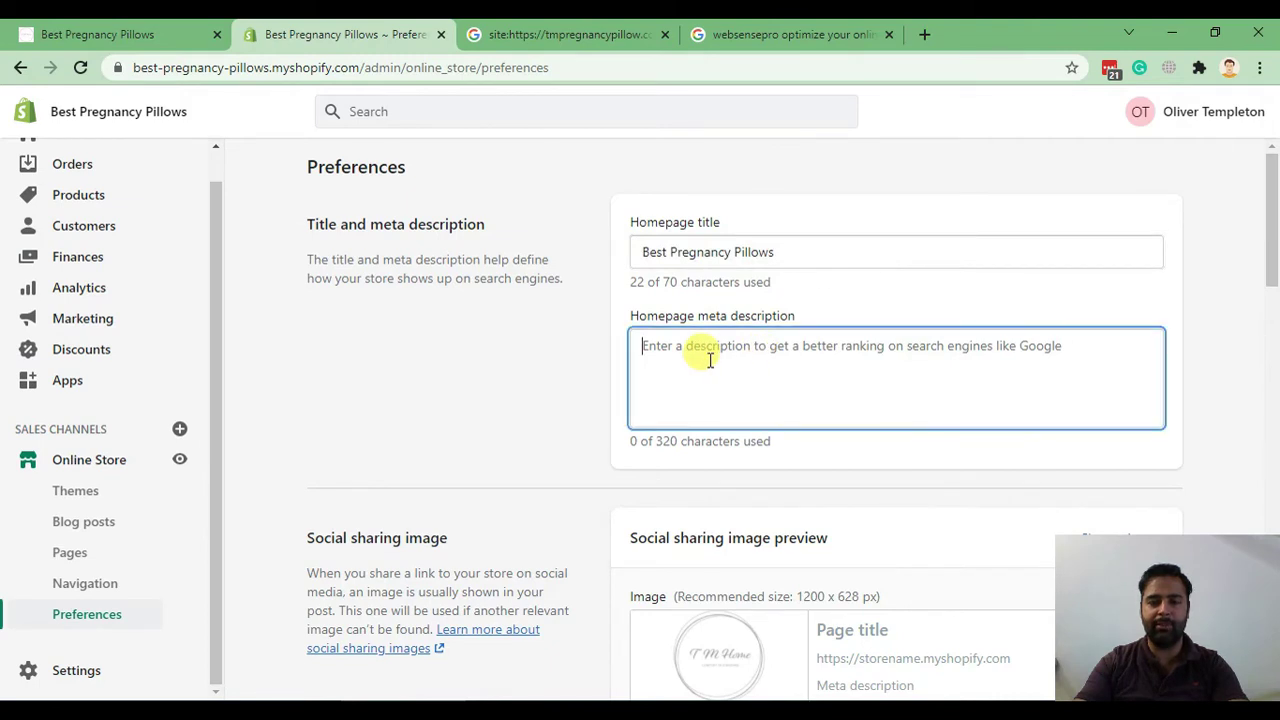
click(830, 255)
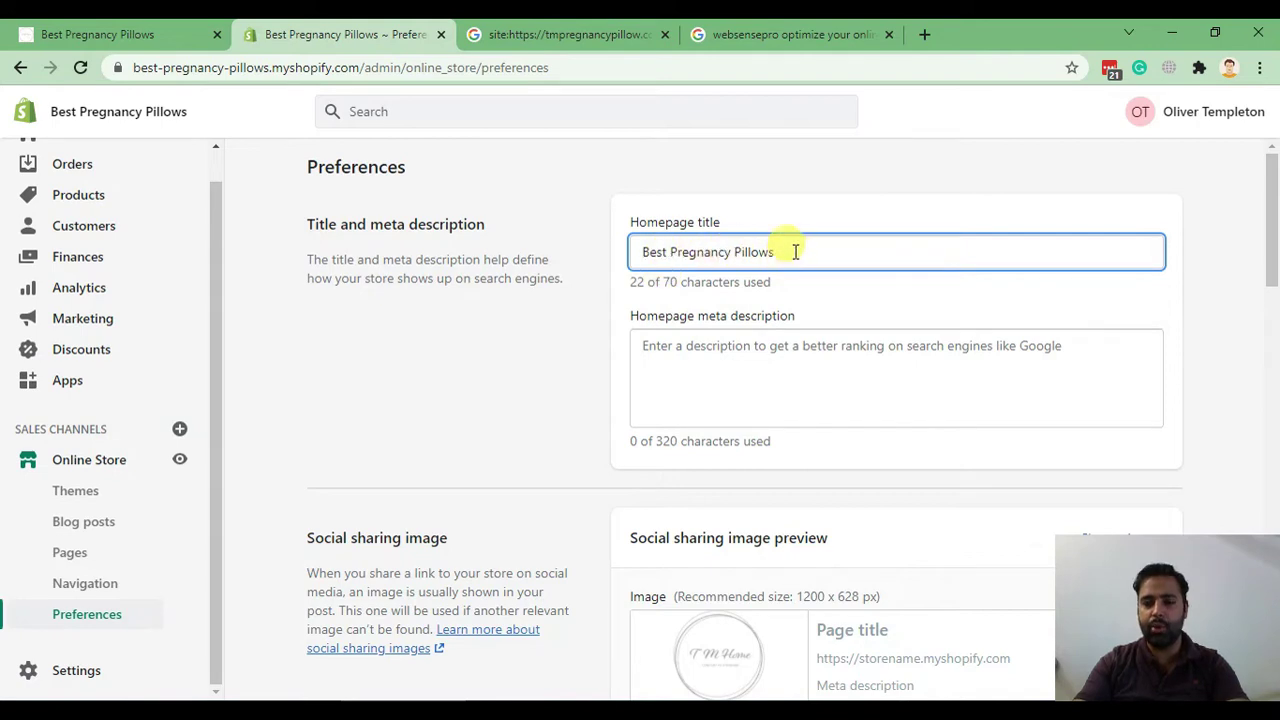
drag(636, 251, 781, 252)
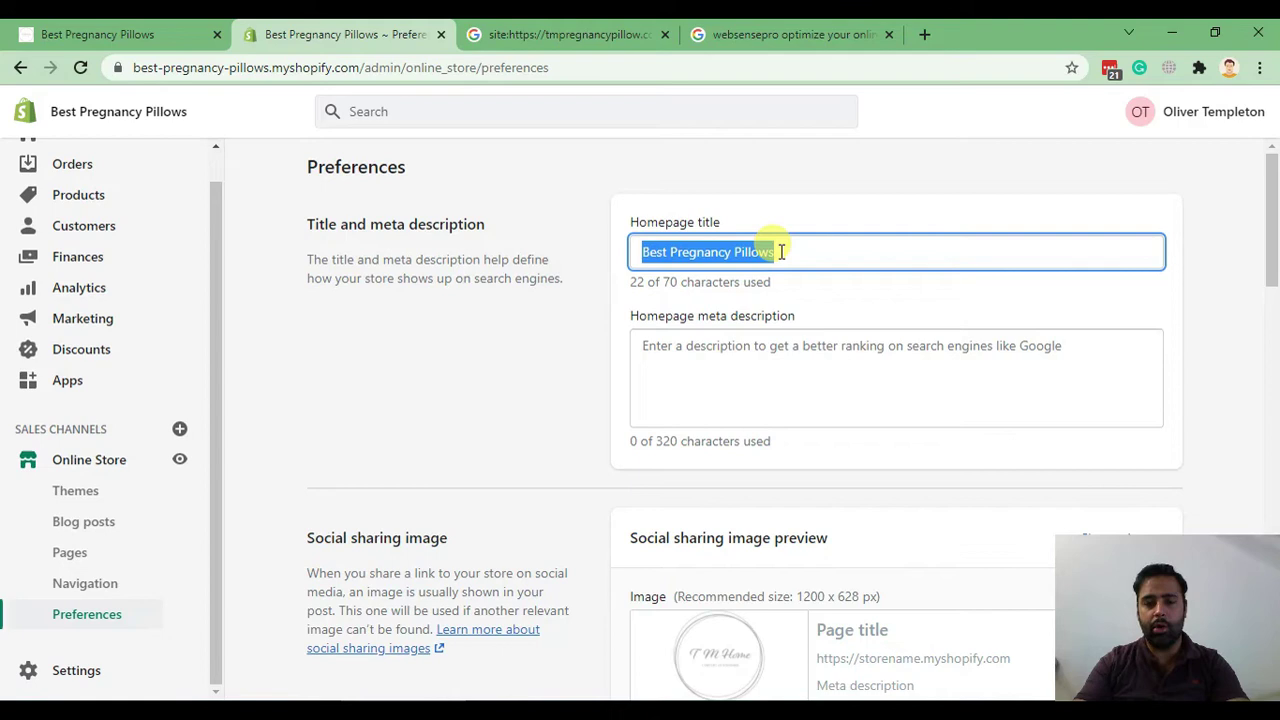
click(790, 258)
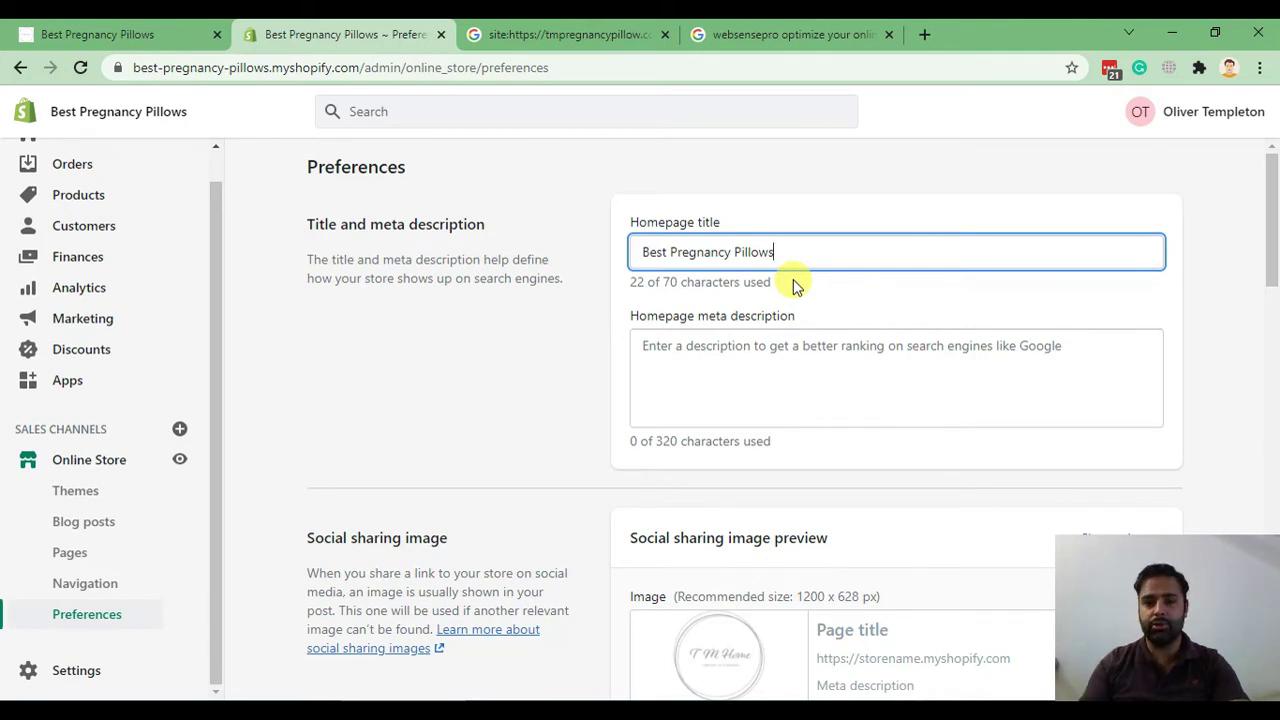
text(-)
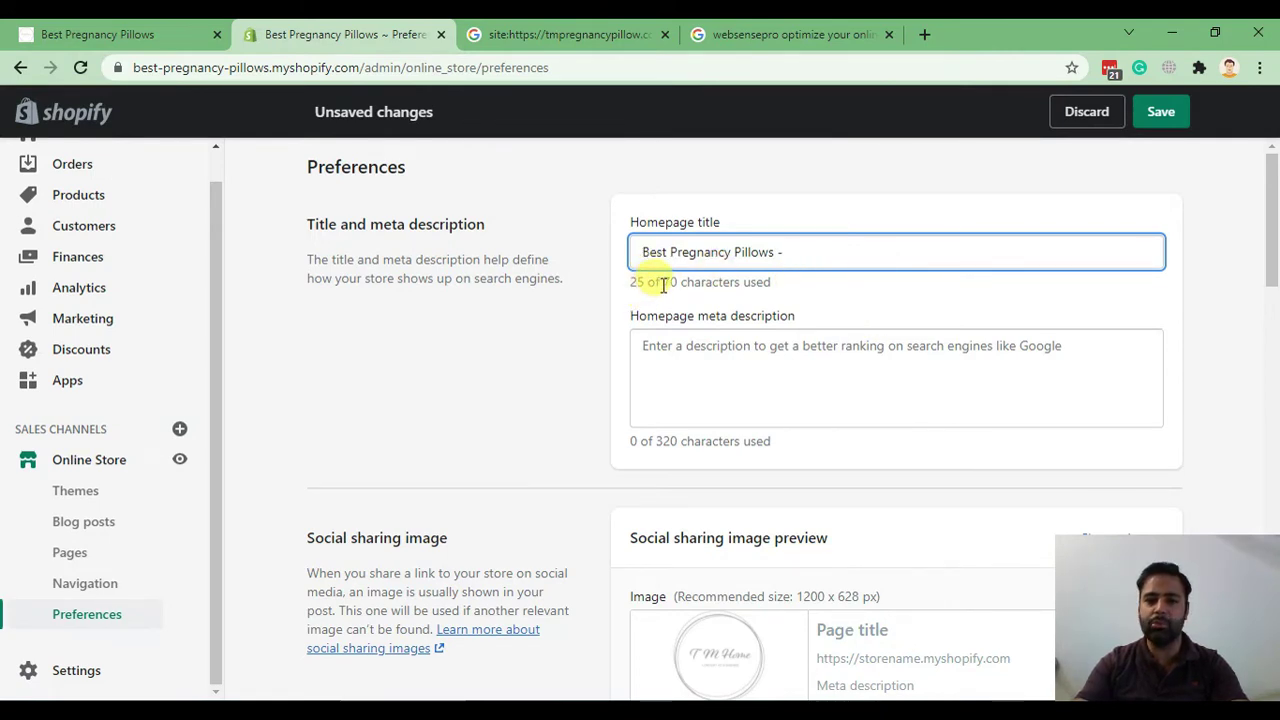
drag(663, 284, 800, 290)
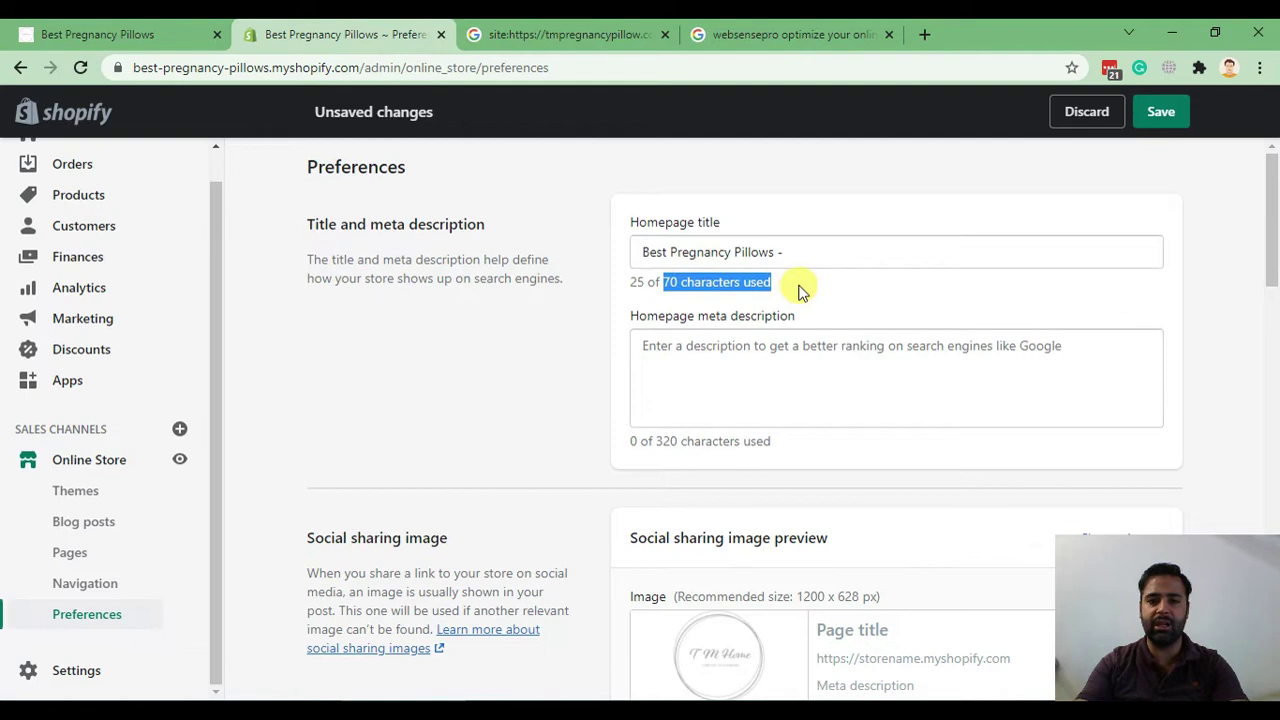
click(800, 290)
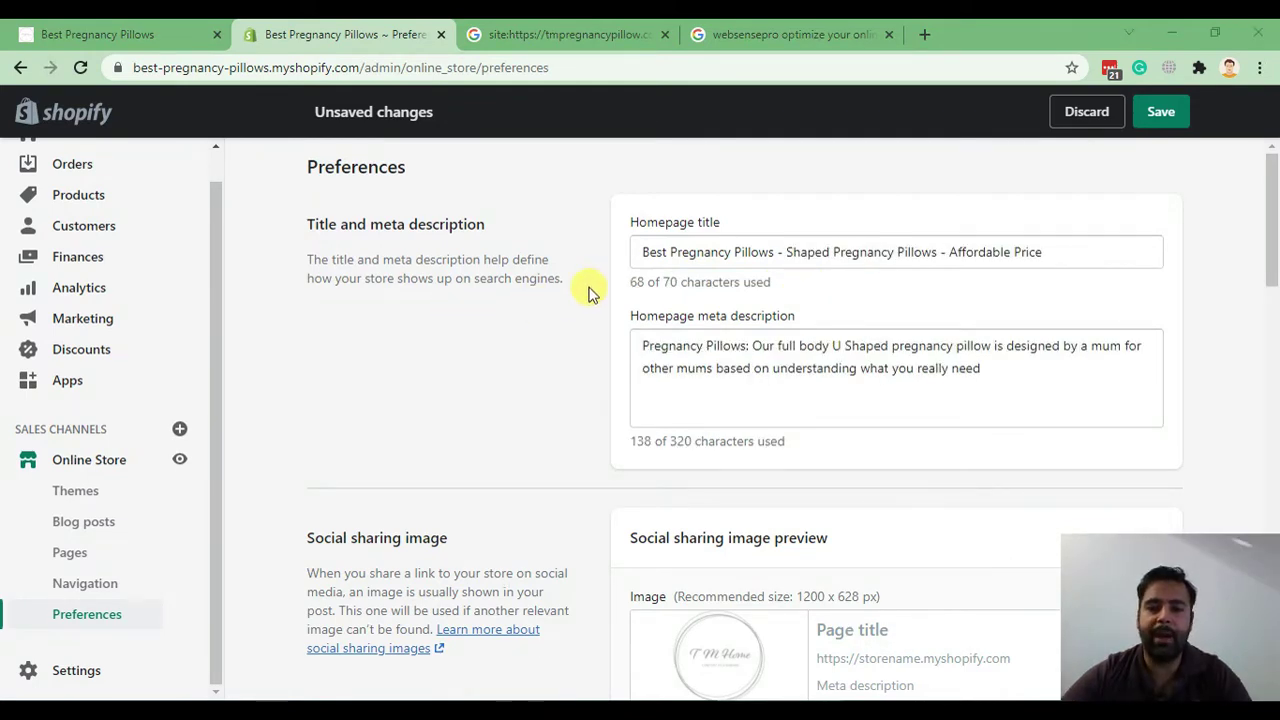
Check that the keyword Pregnancy Pillows appears in both the homepage title and meta description.
click(641, 253)
click(566, 305)
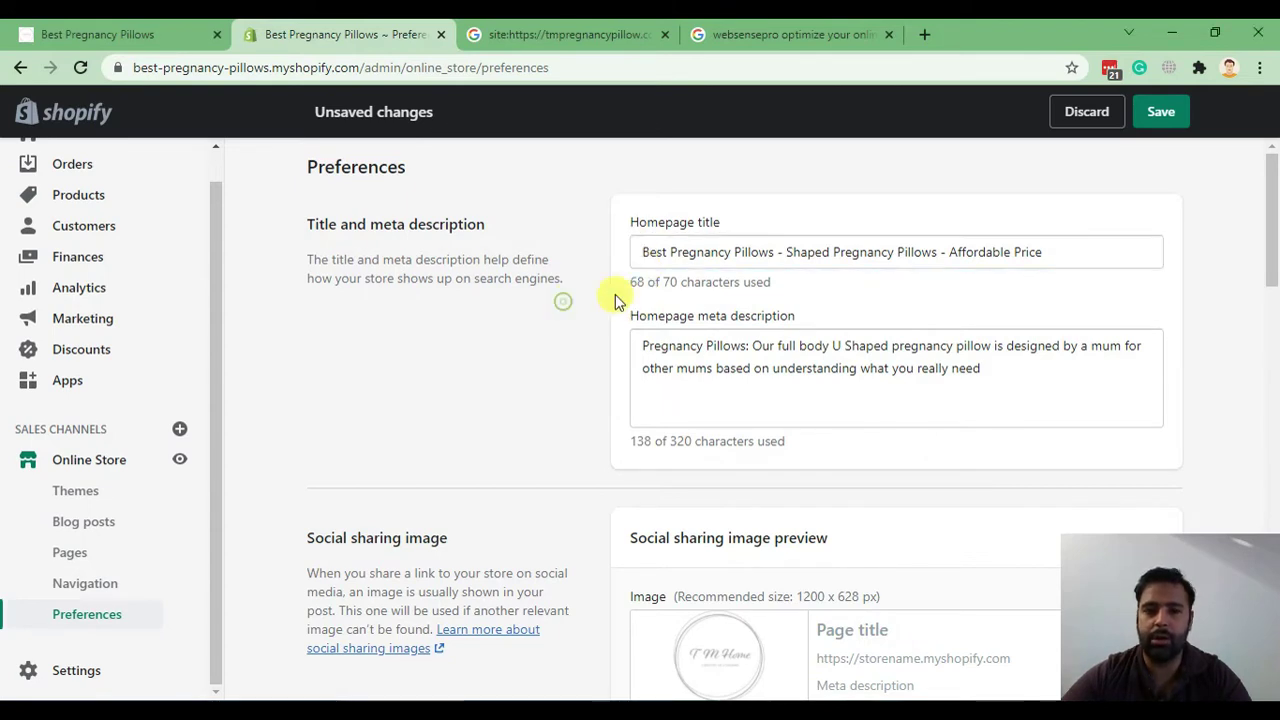
drag(641, 257, 1063, 251)
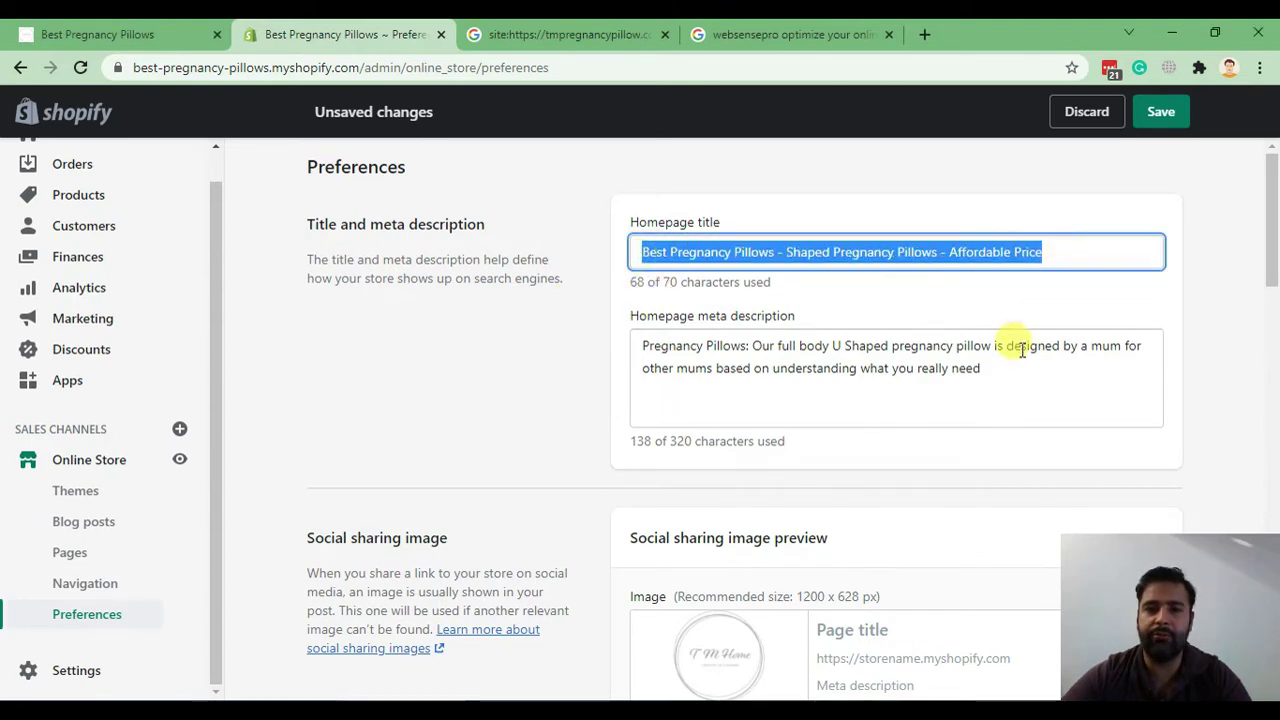
click(912, 300)
drag(703, 252, 773, 265)
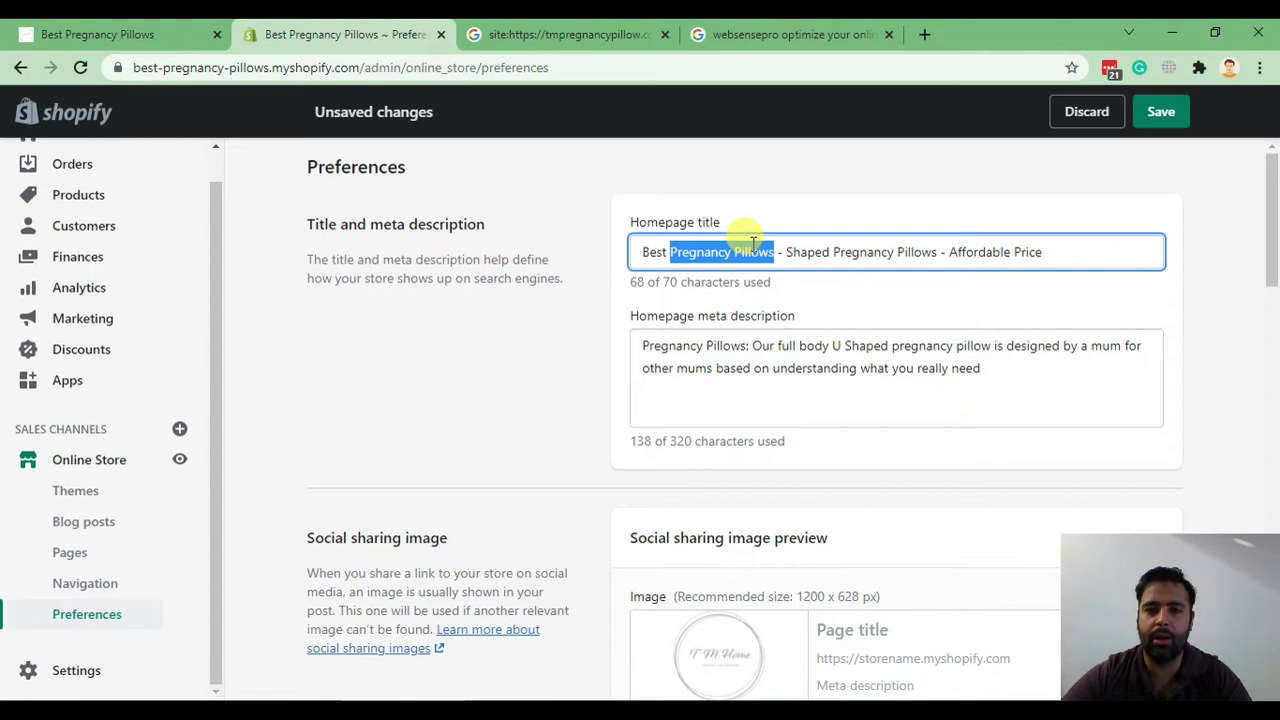
click(745, 346)
drag(745, 346, 638, 346)
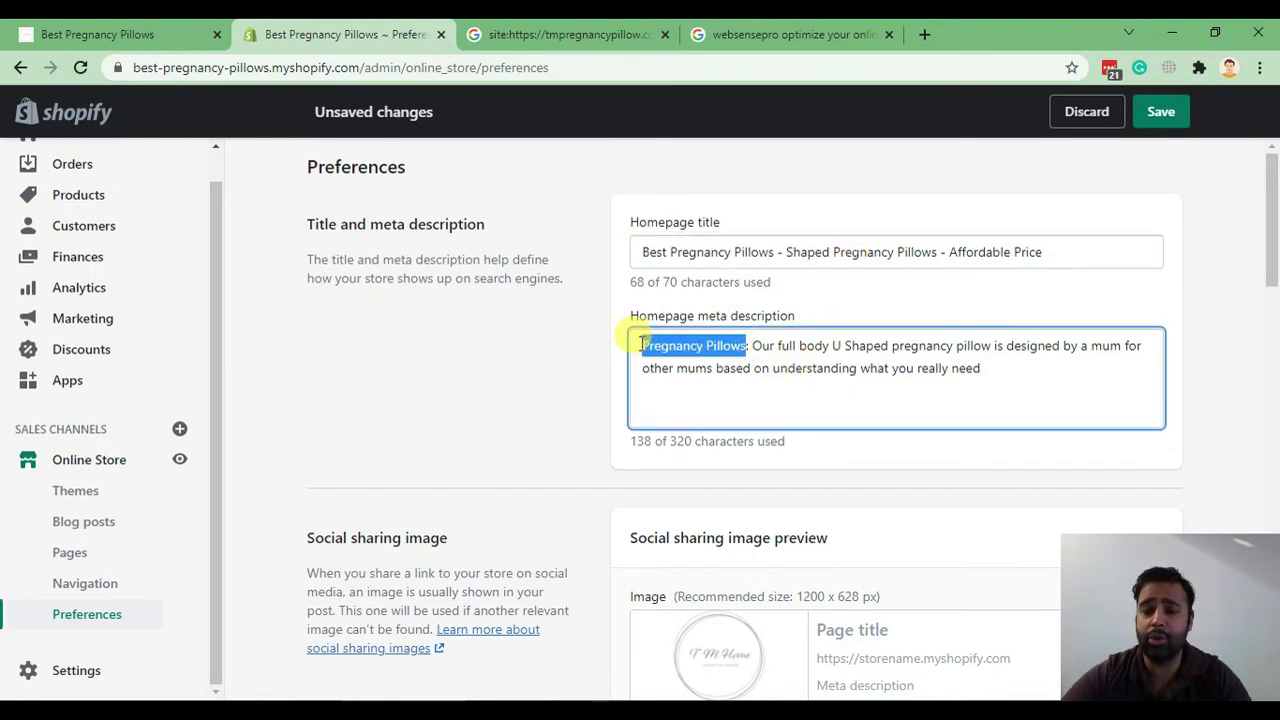
click(563, 350)
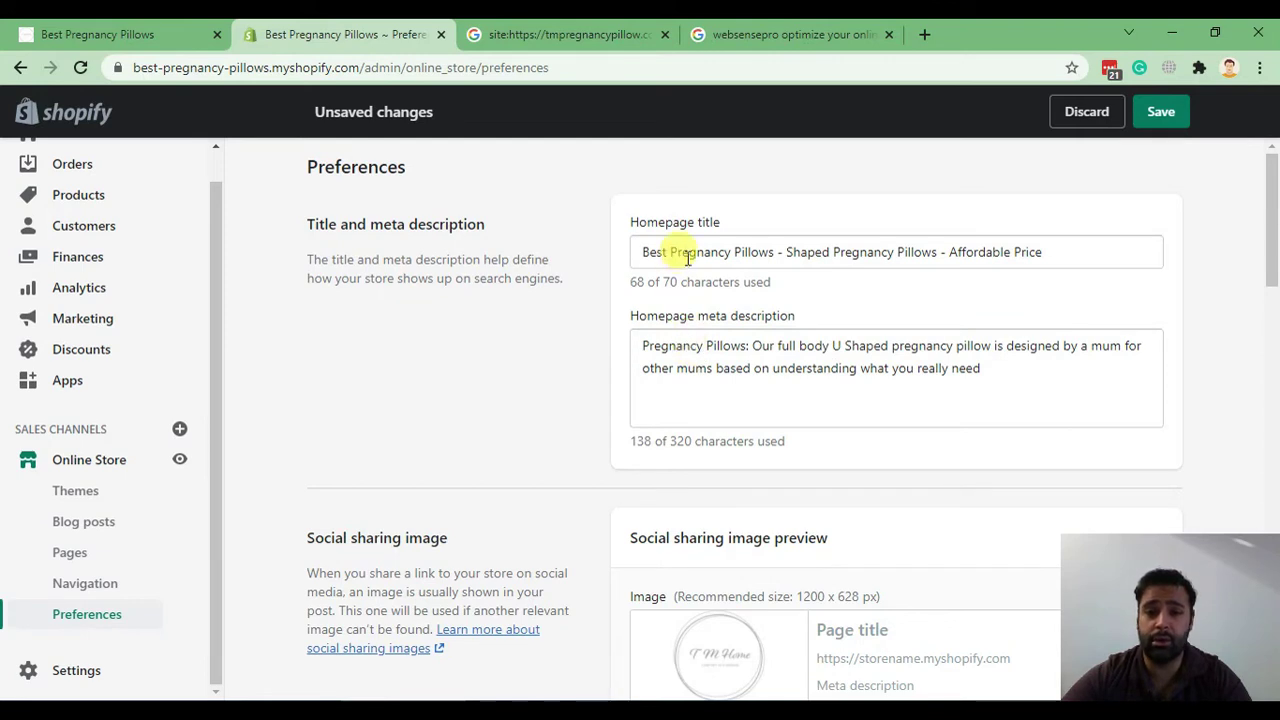
drag(670, 250, 772, 250)
click(471, 400)
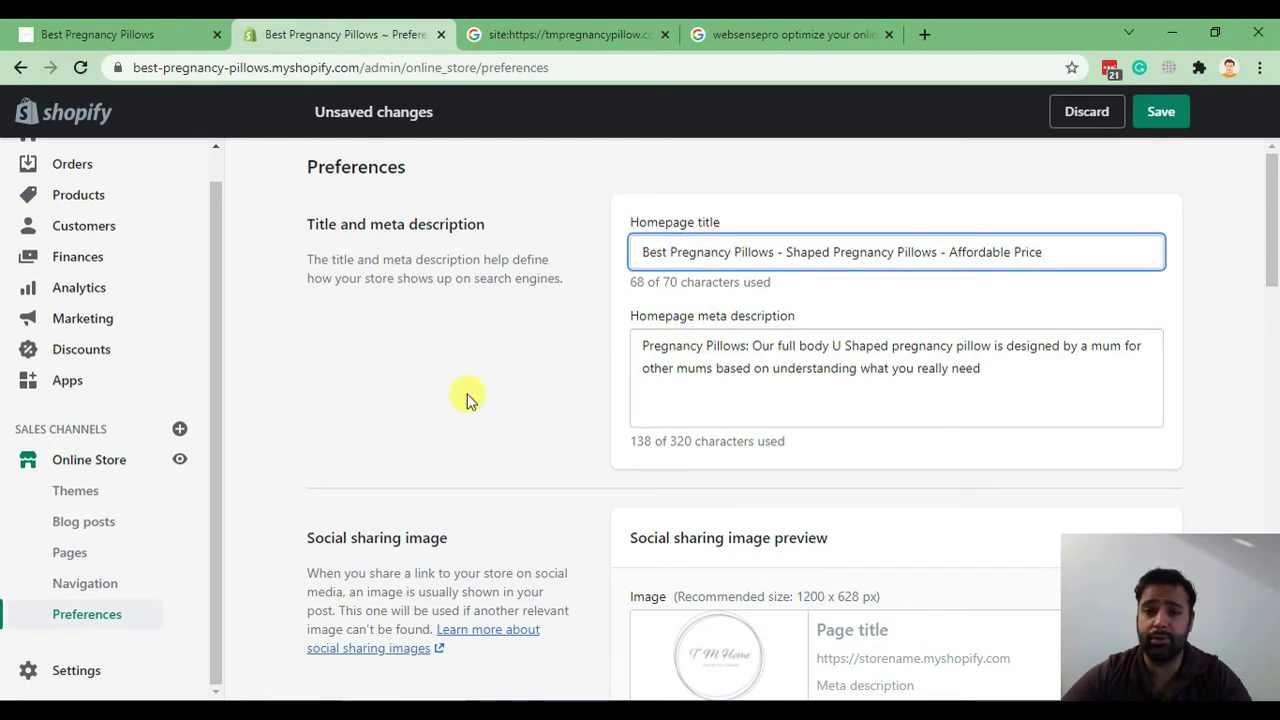
Save the preferences, reload the live storefront and view its page source.
click(1150, 124)
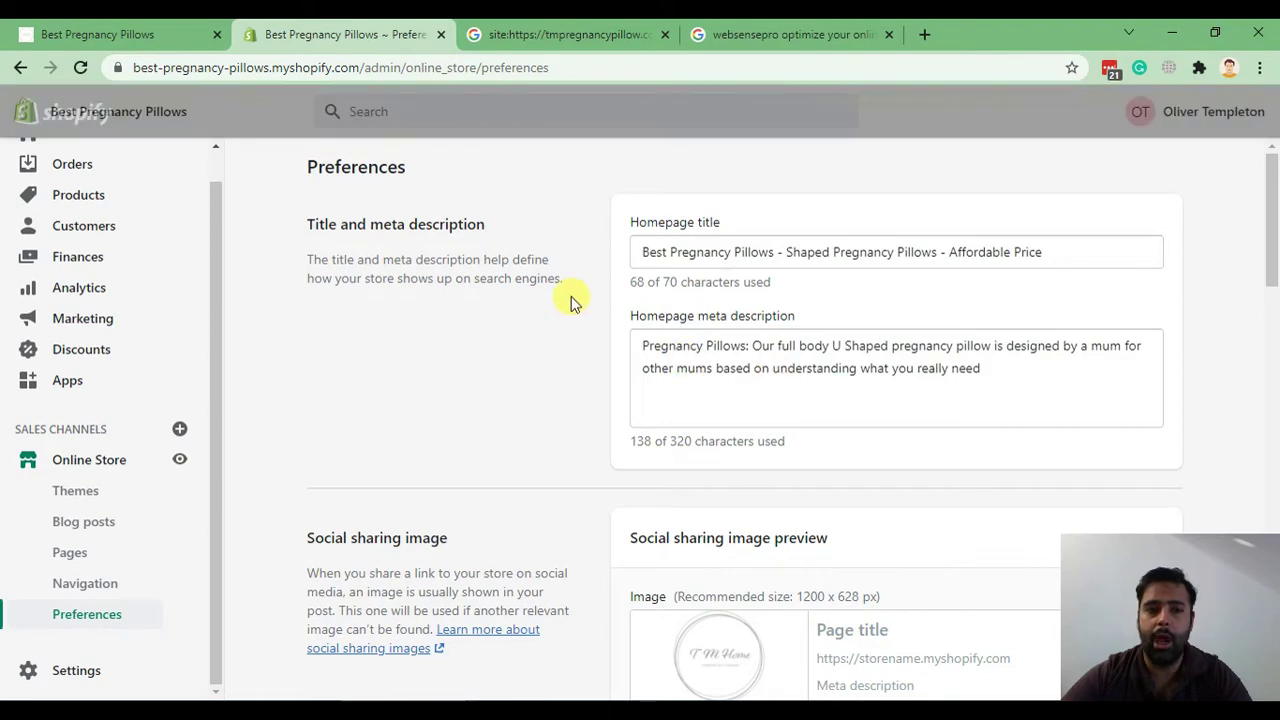
click(155, 38)
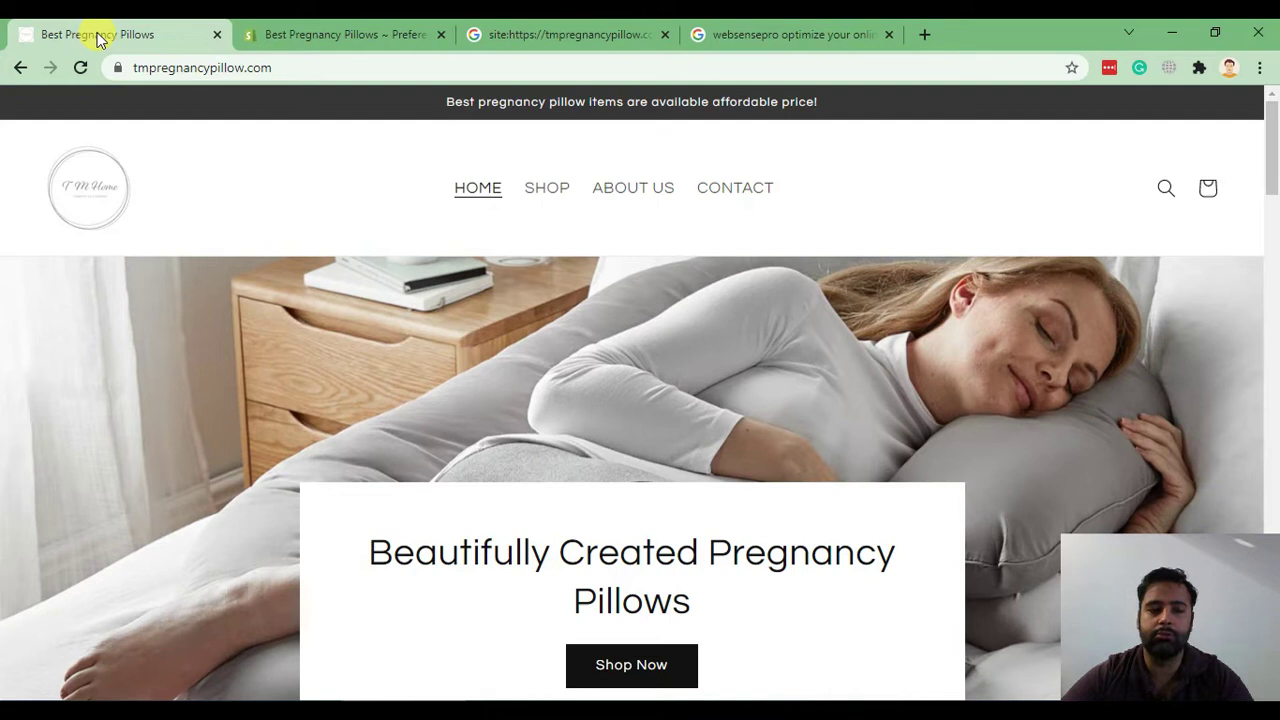
key(F5)
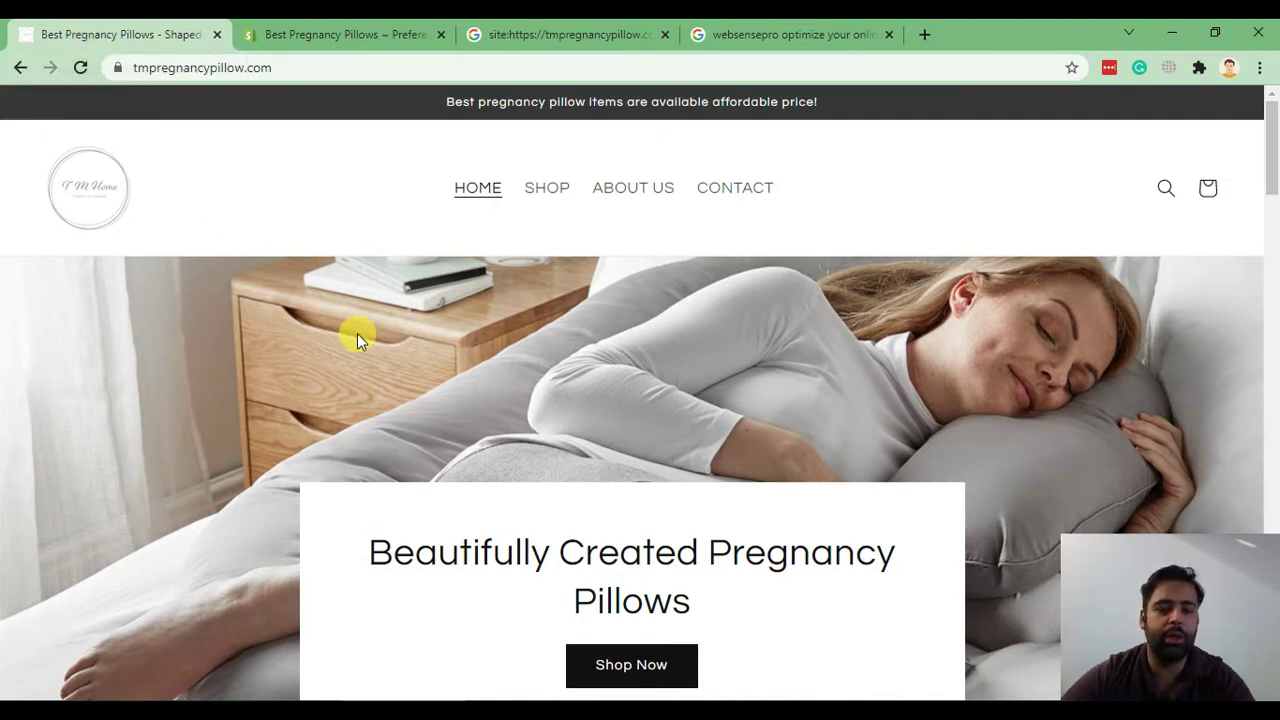
right_click(249, 259)
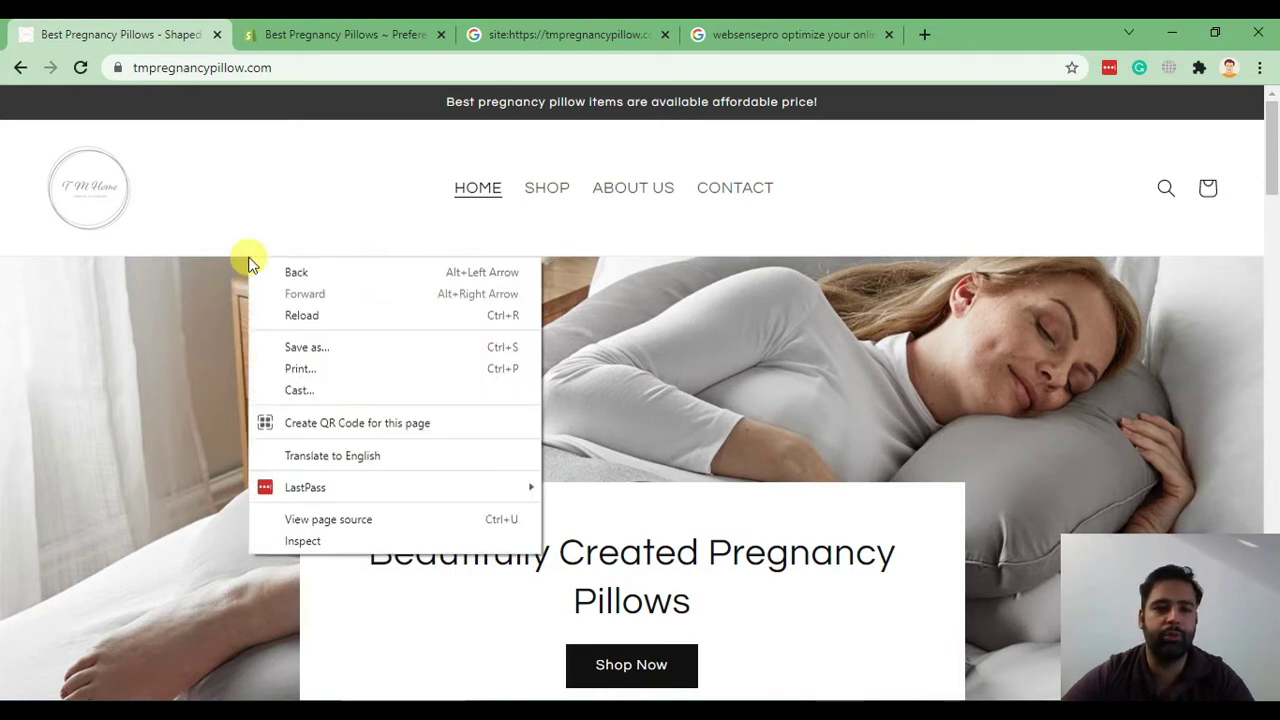
click(394, 522)
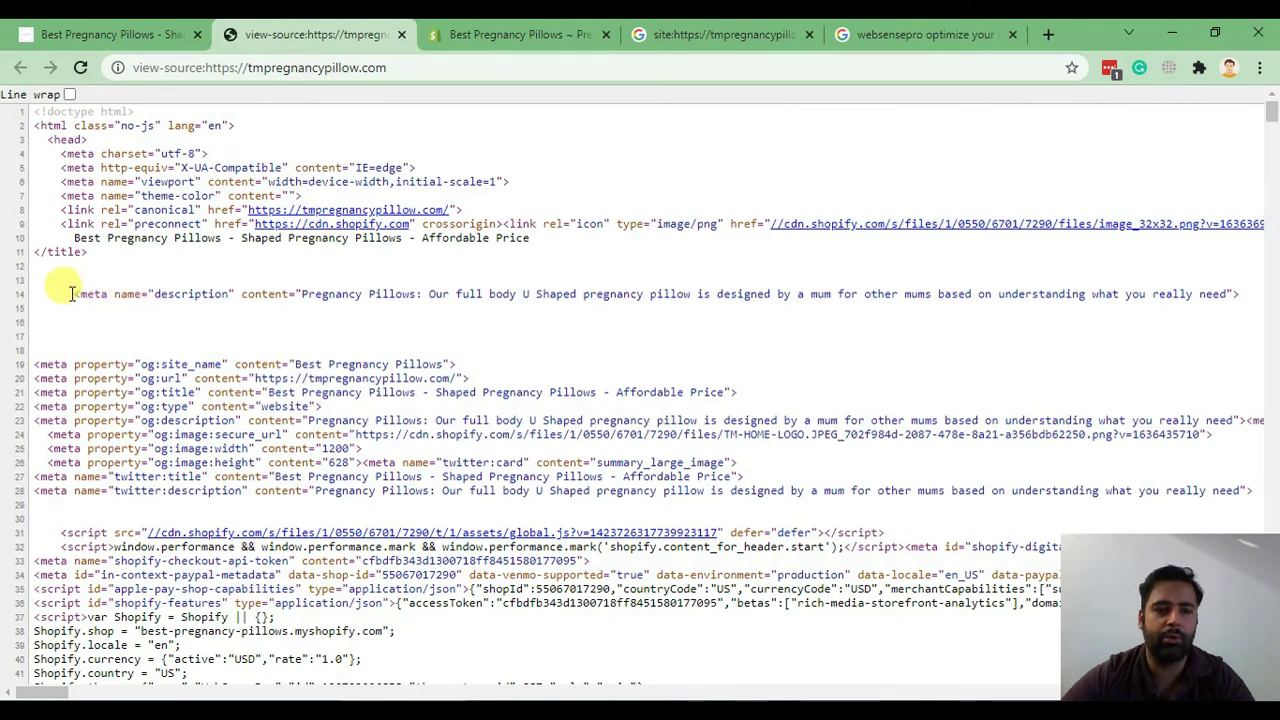
Compare the source's description meta tag with the saved meta description in Preferences.
drag(73, 294, 1226, 296)
click(300, 294)
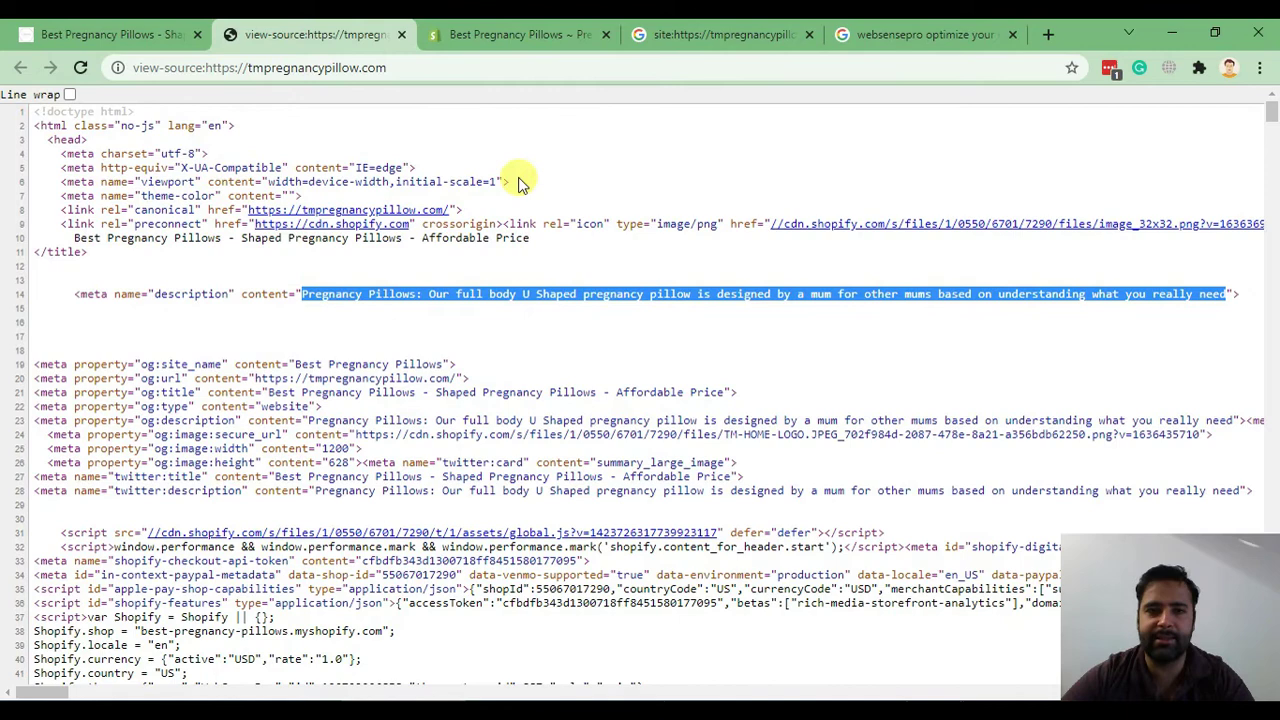
click(489, 40)
drag(1043, 405, 617, 345)
click(310, 34)
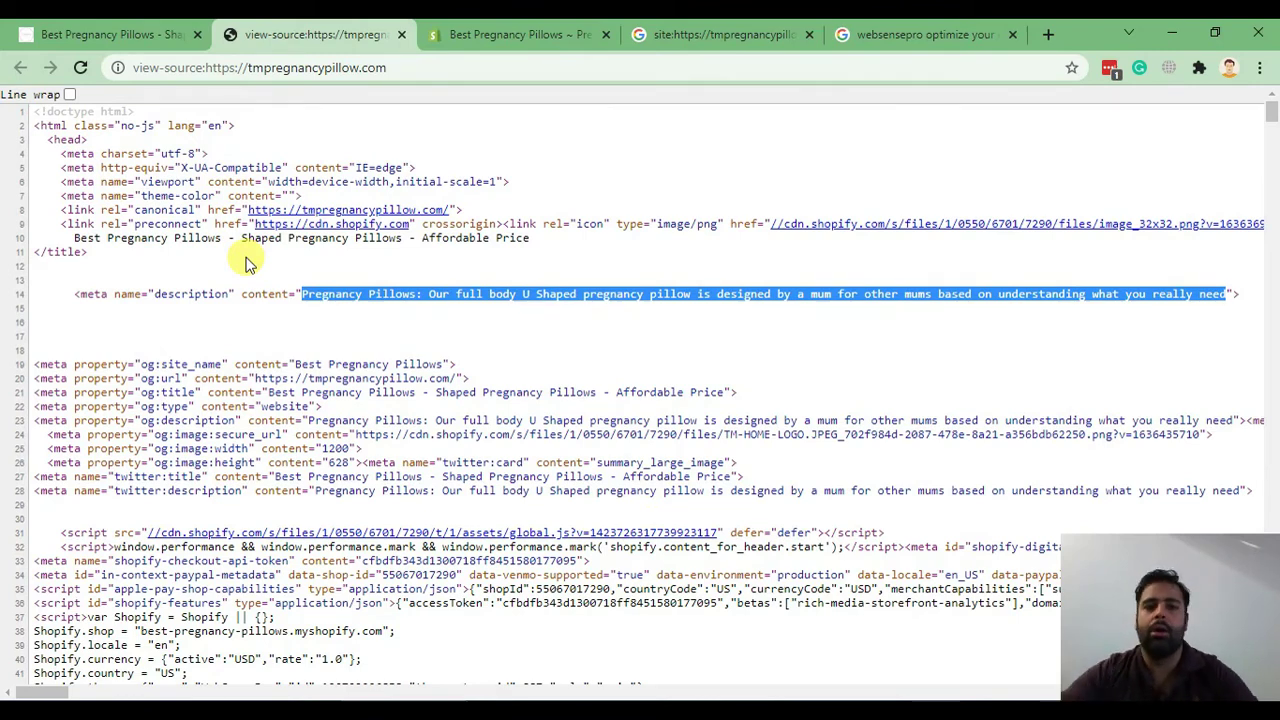
key(ctrl+Page_Up)
Open the Change image file picker under Social sharing image in Preferences.
click(491, 30)
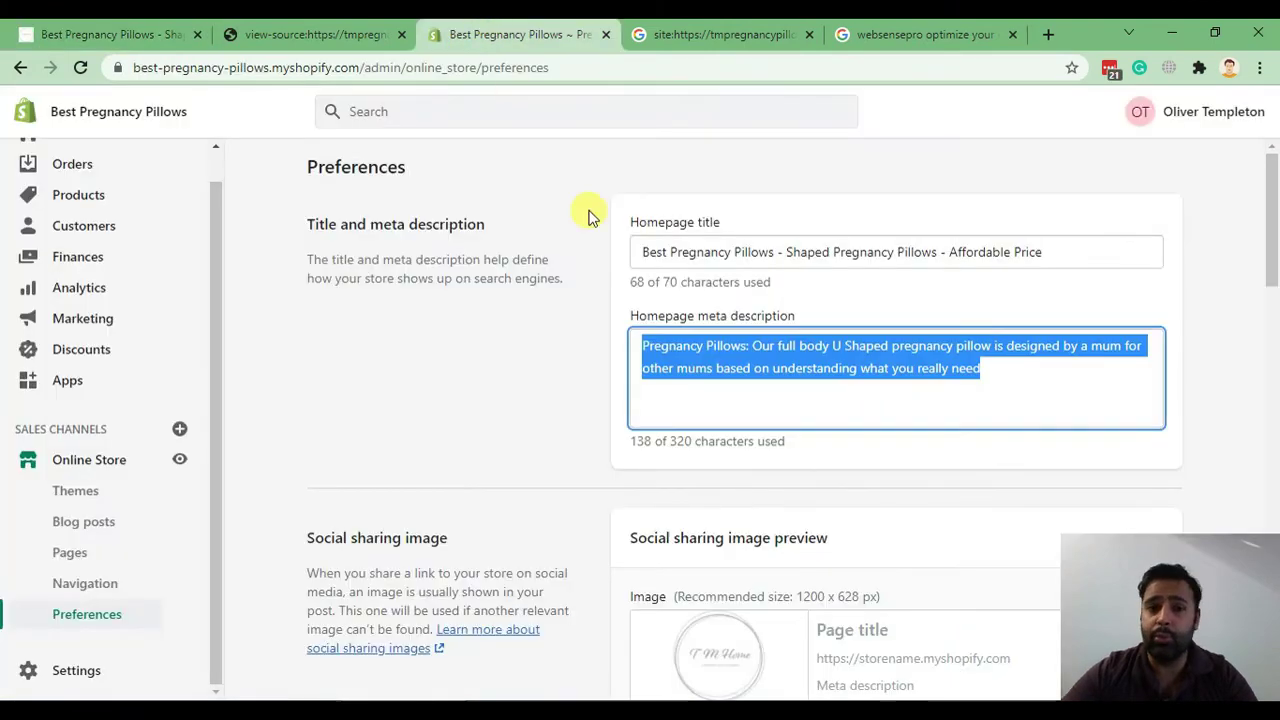
click(580, 296)
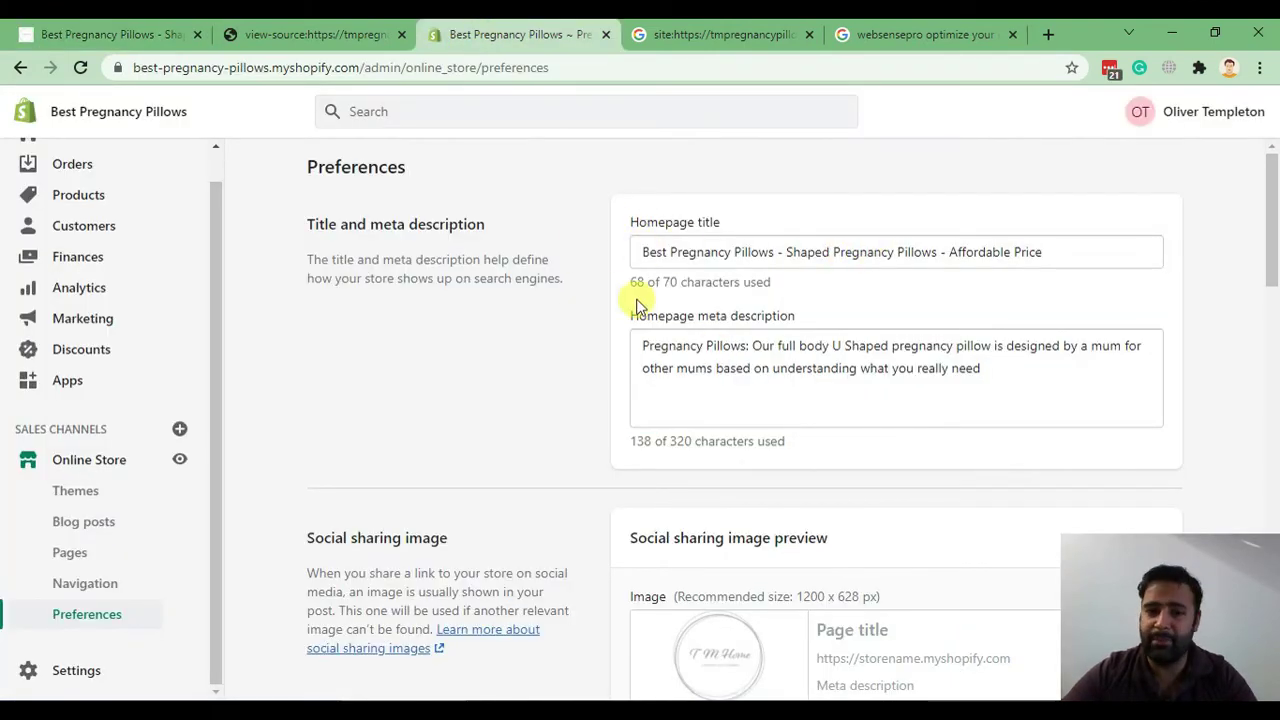
scroll(583, 234, down, 4)
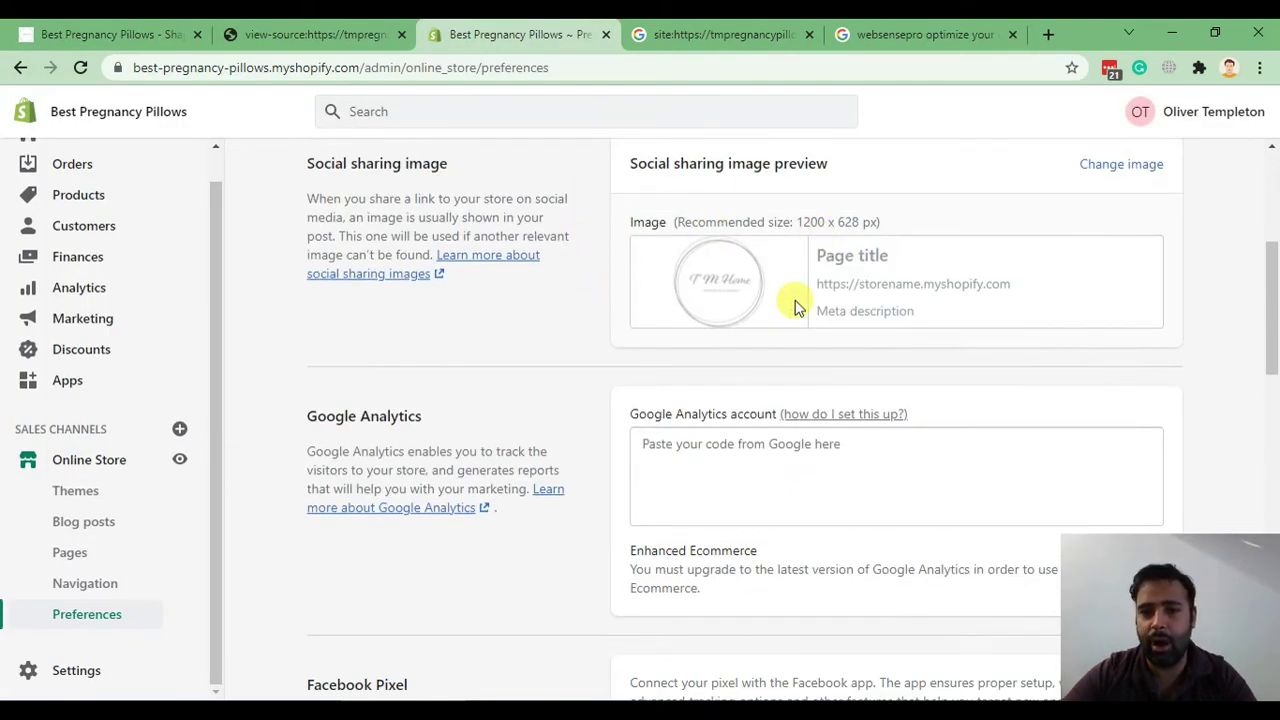
scroll(632, 320, up, 2)
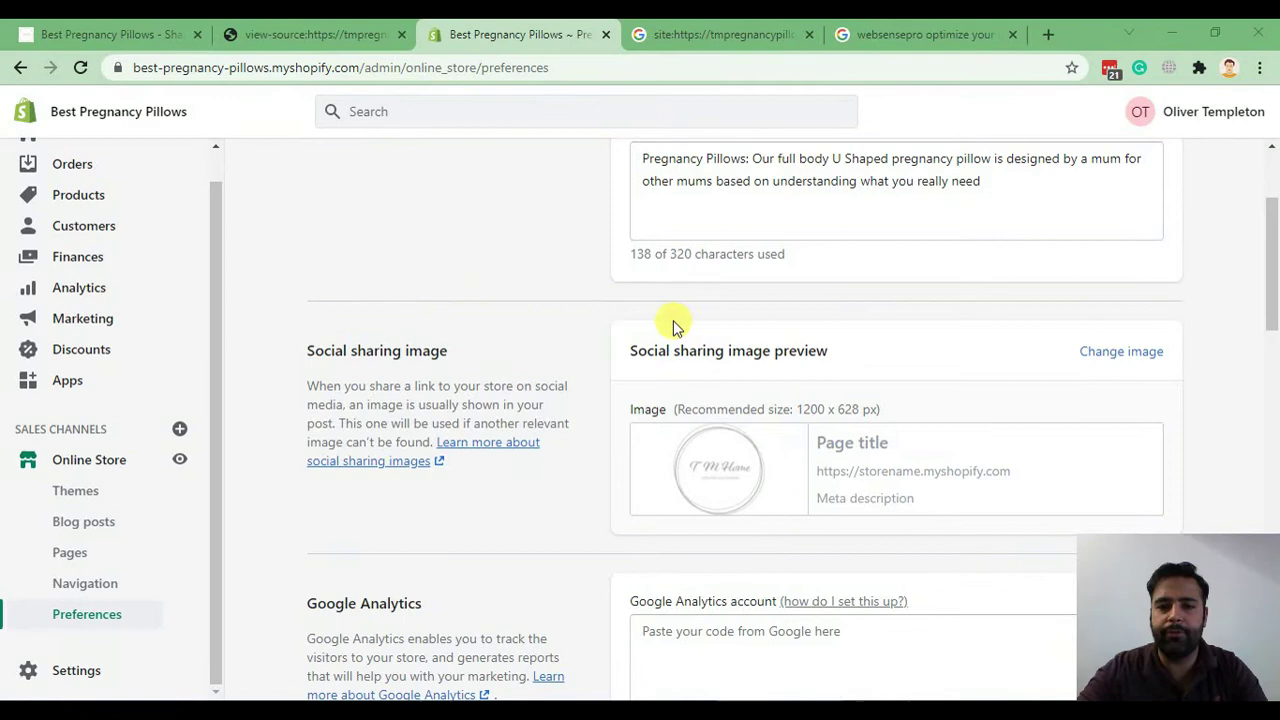
click(1128, 362)
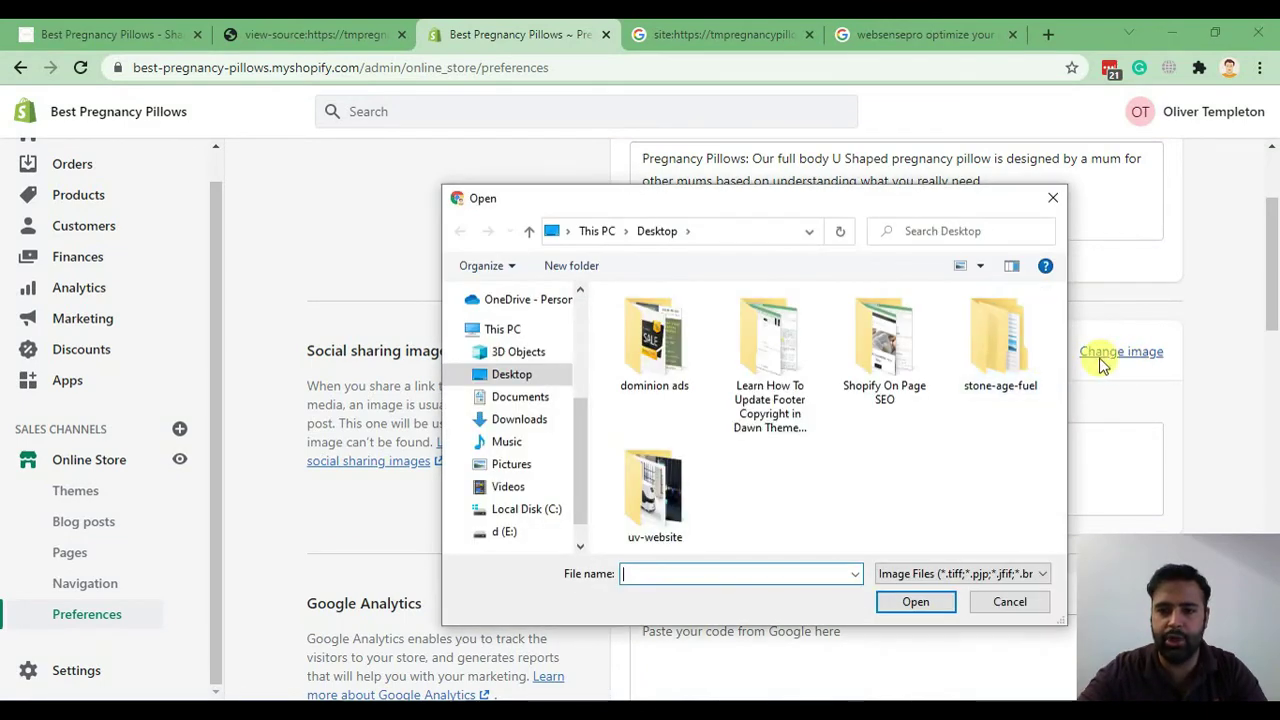
Save the storefront's C-Shape Pillow photo to the Desktop as social-media-image.
key(Escape)
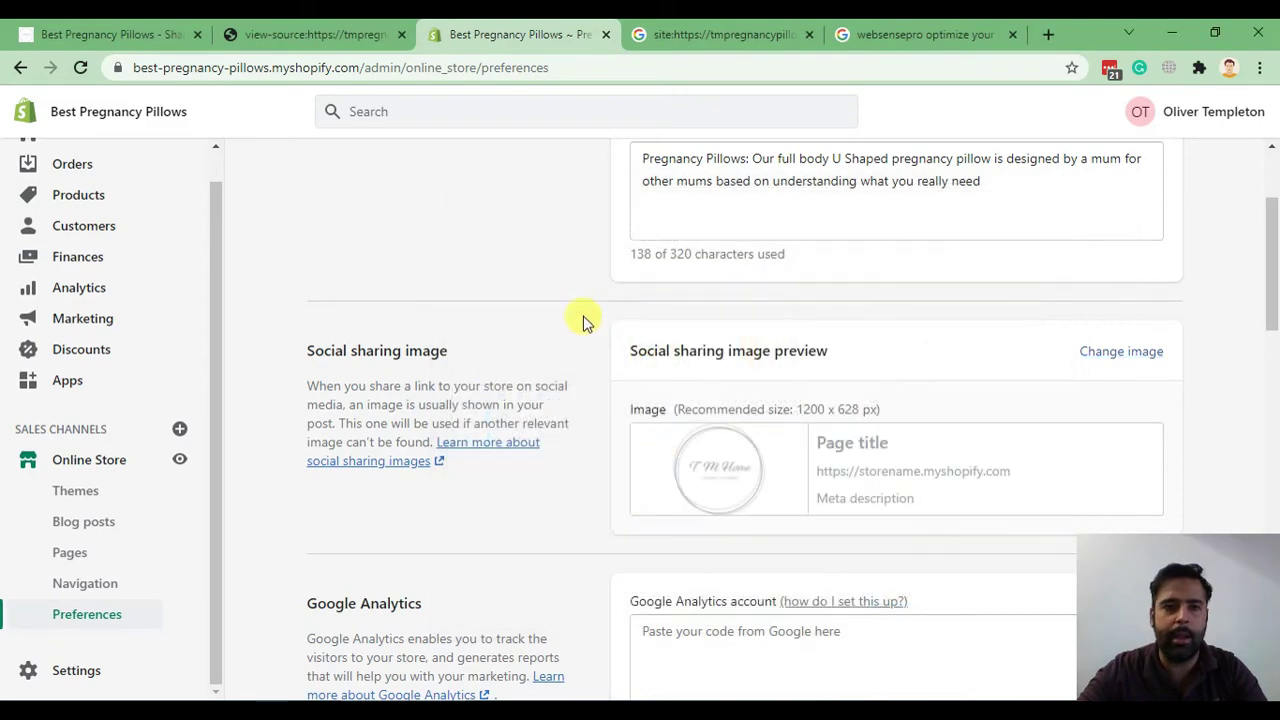
click(115, 34)
scroll(260, 270, down, 10)
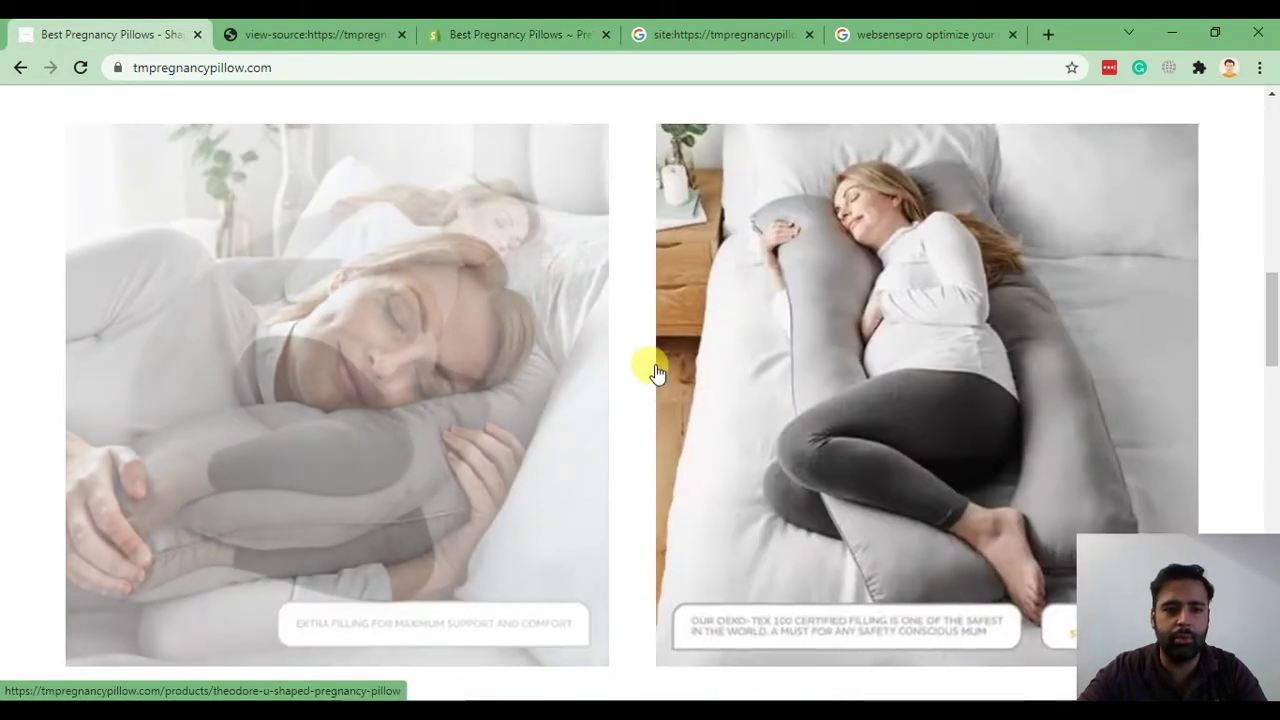
scroll(340, 350, down, 10)
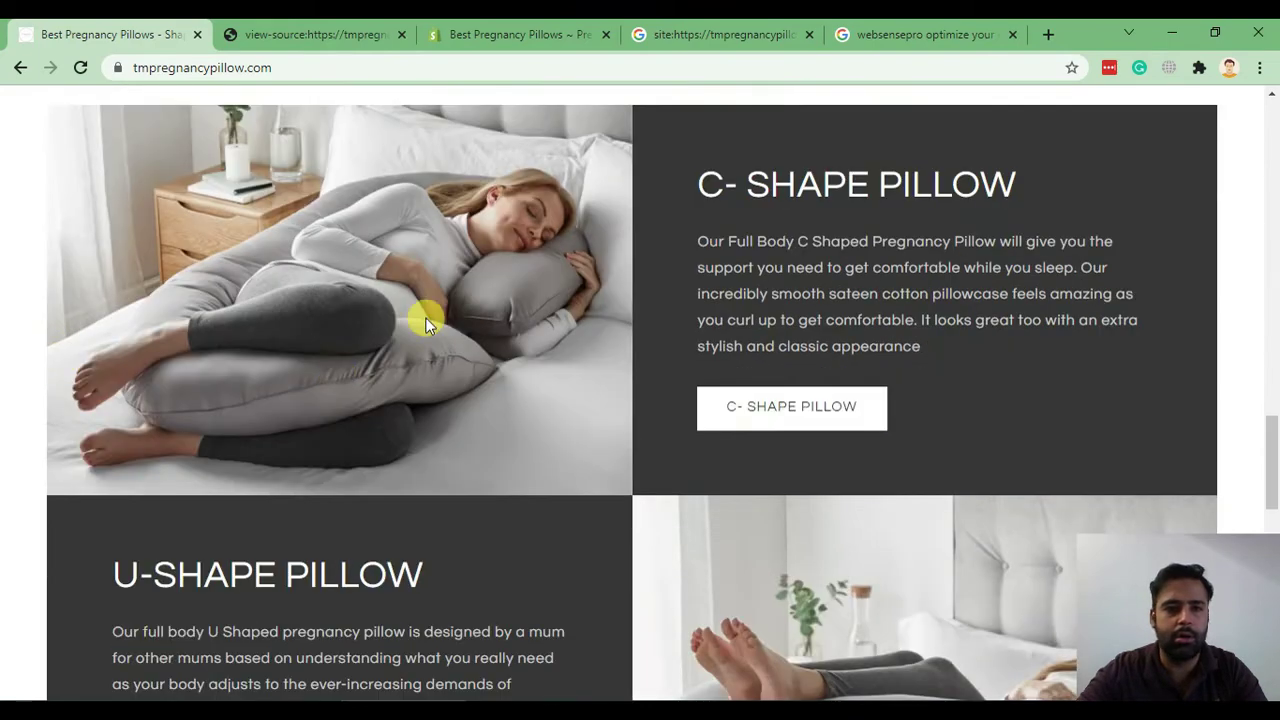
right_click(426, 322)
click(457, 354)
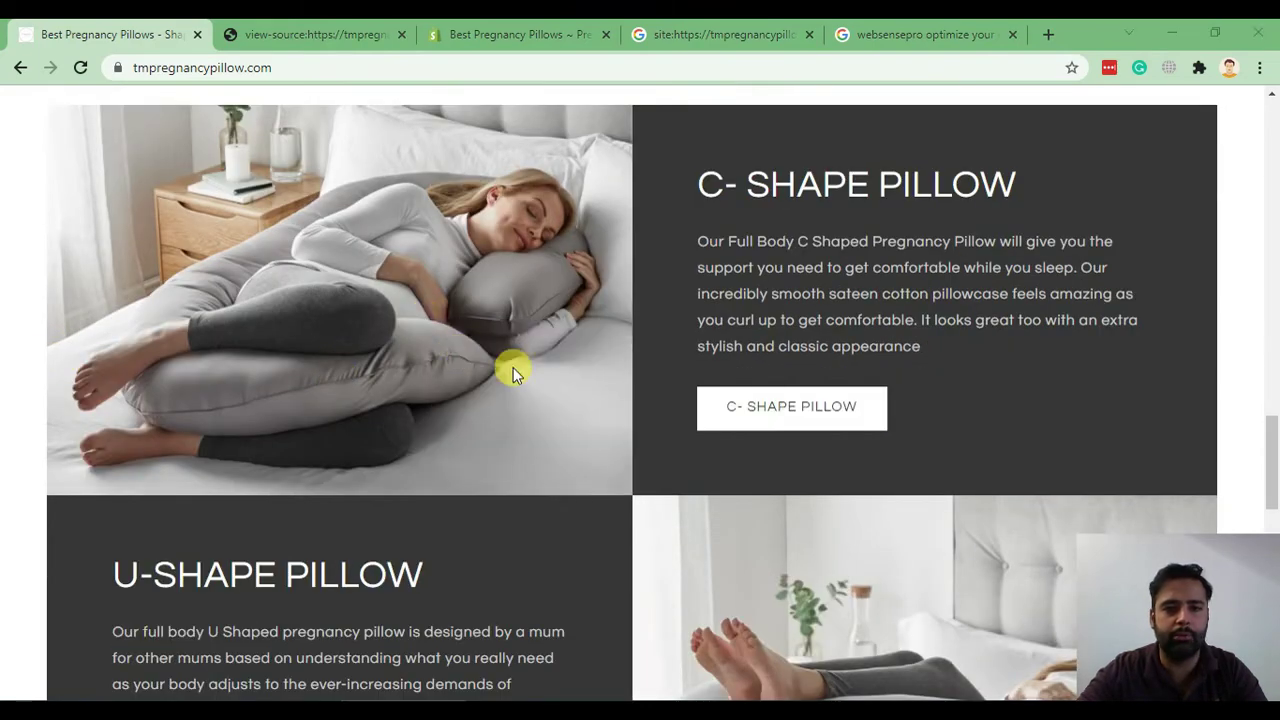
text(soci)
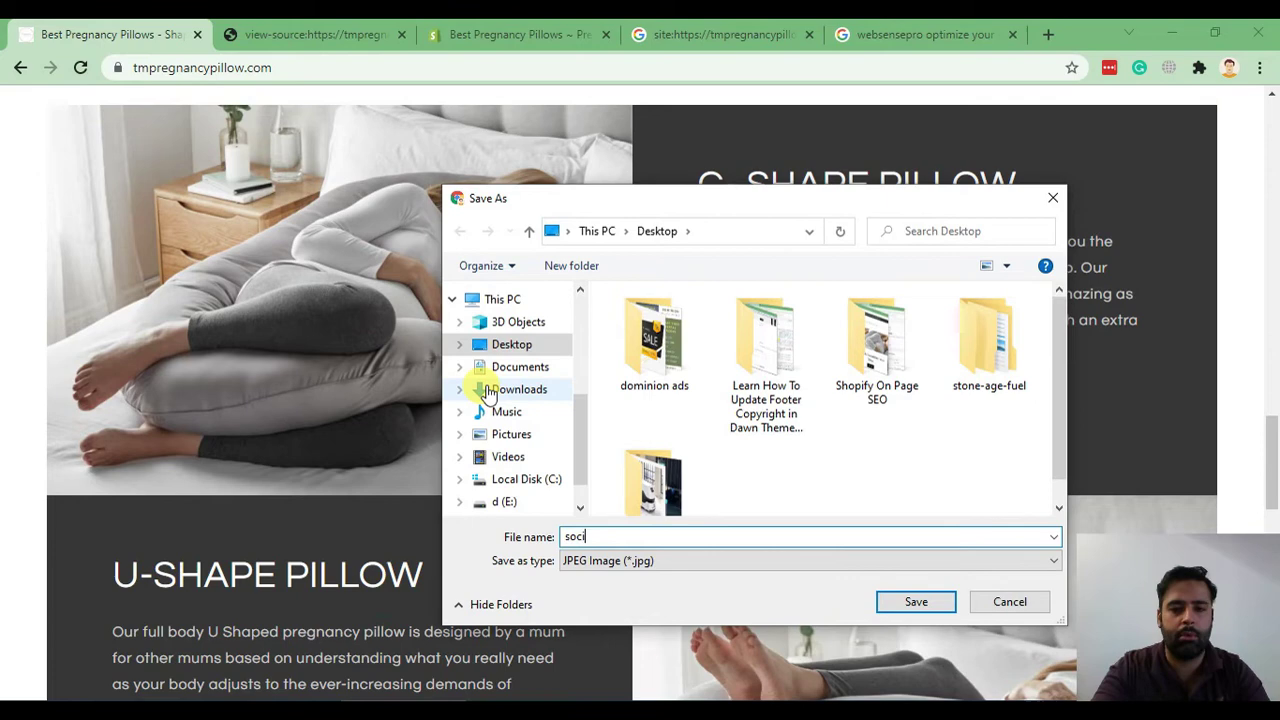
text(al-media-)
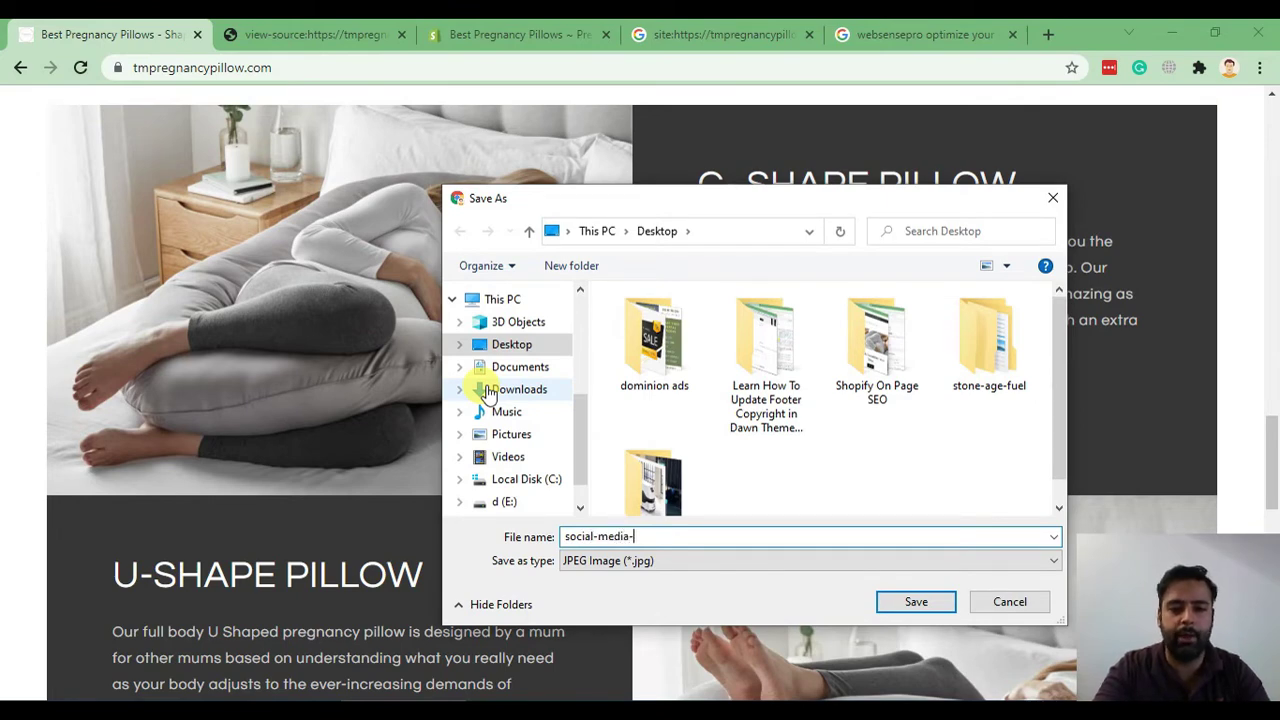
text(image)
key(Return)
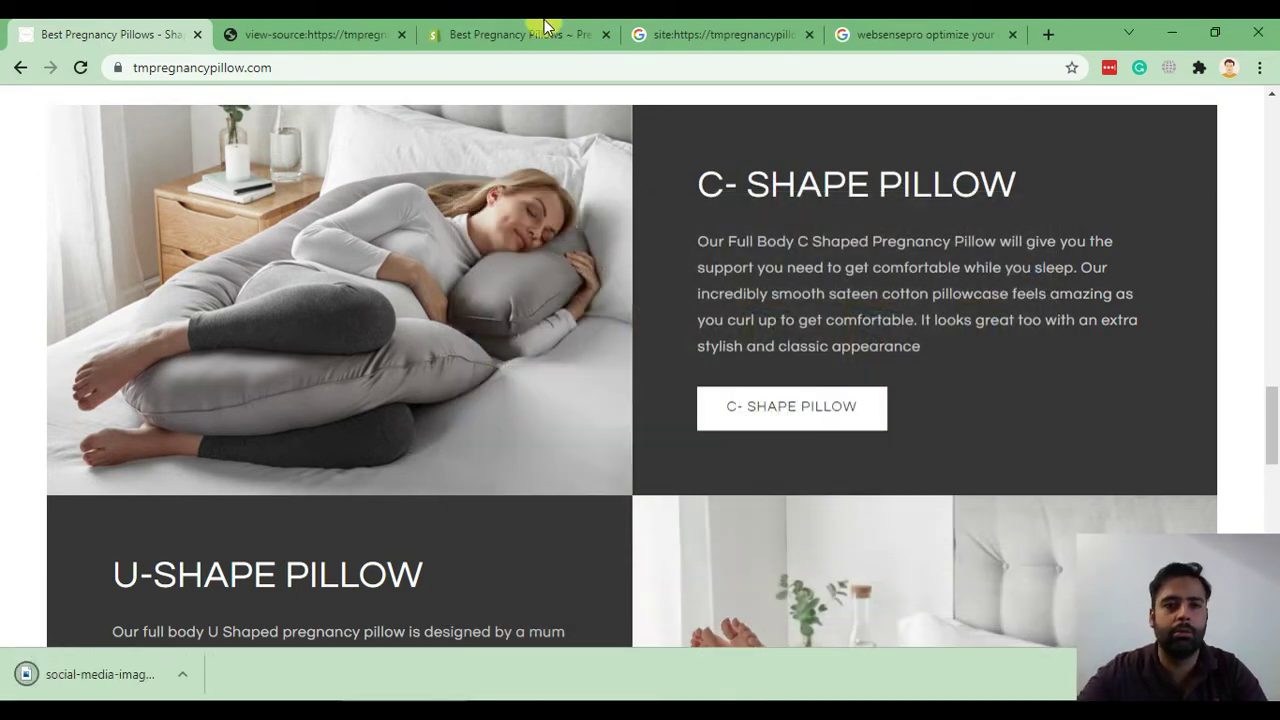
Upload social-media-image.jpg as the store's social sharing image.
click(530, 32)
click(370, 30)
click(520, 34)
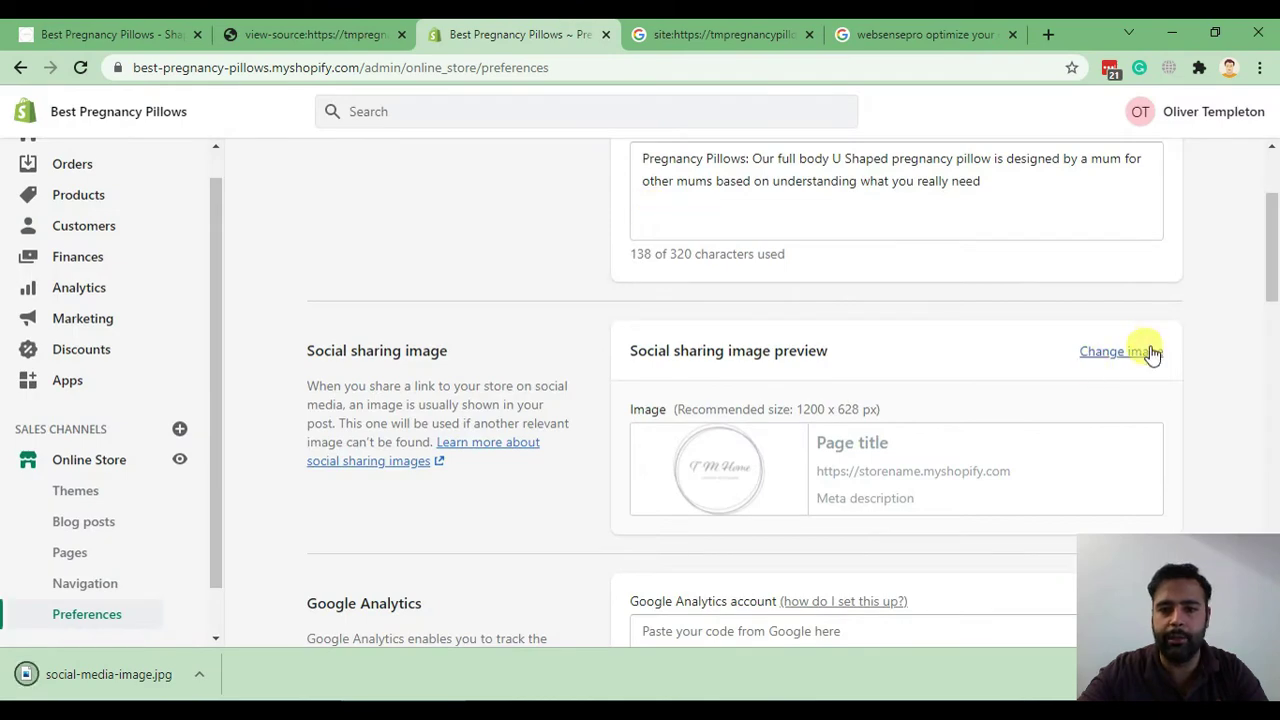
click(1122, 353)
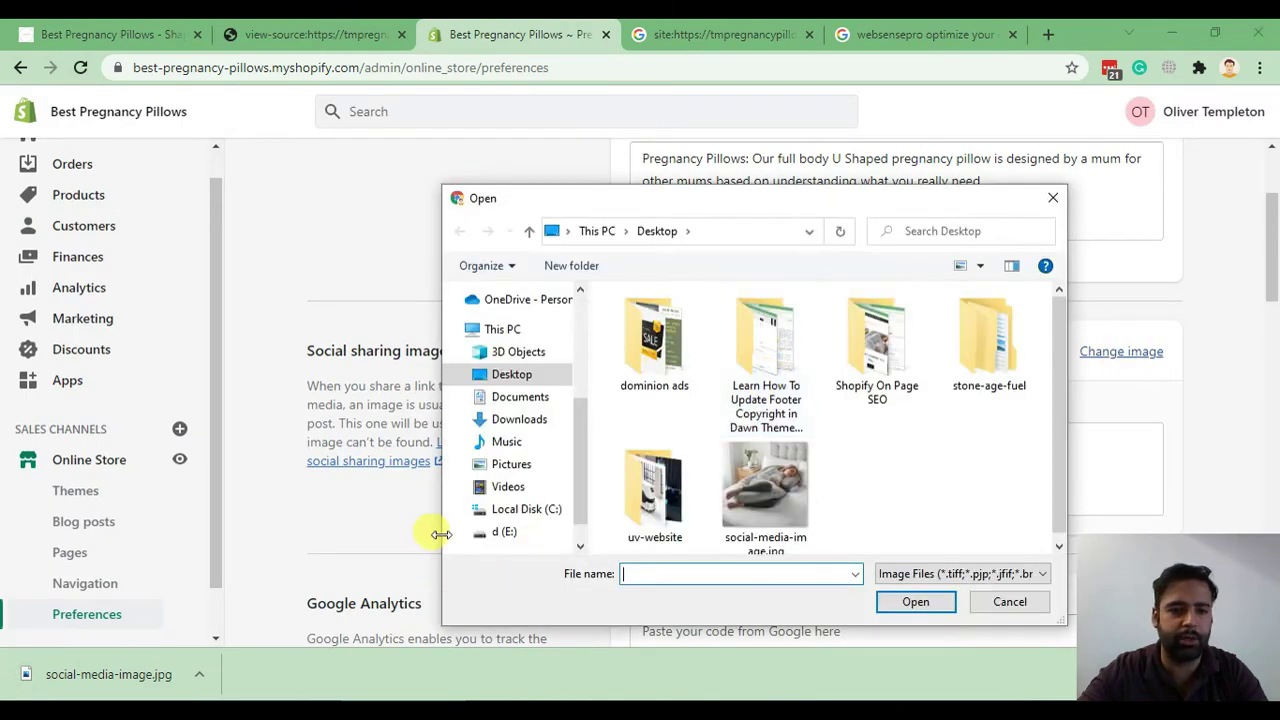
click(765, 488)
click(915, 601)
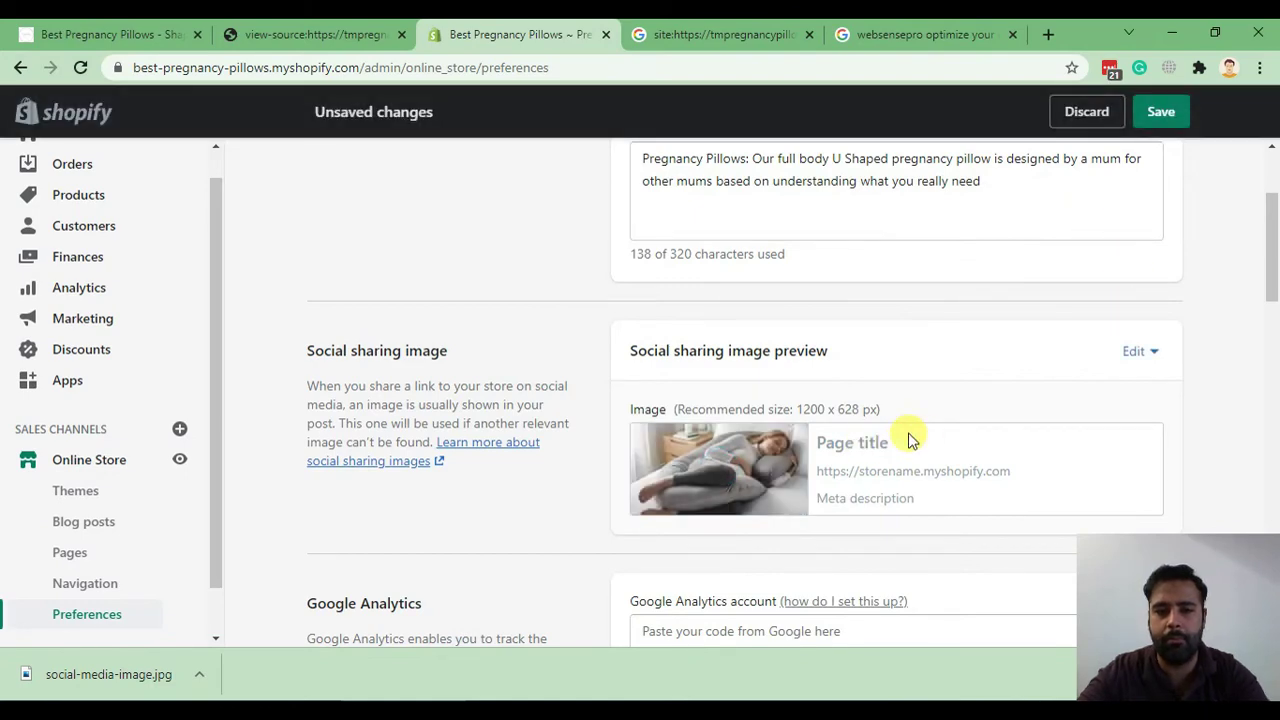
Check the sharing image edit options and save the preferences.
scroll(940, 329, down, 2)
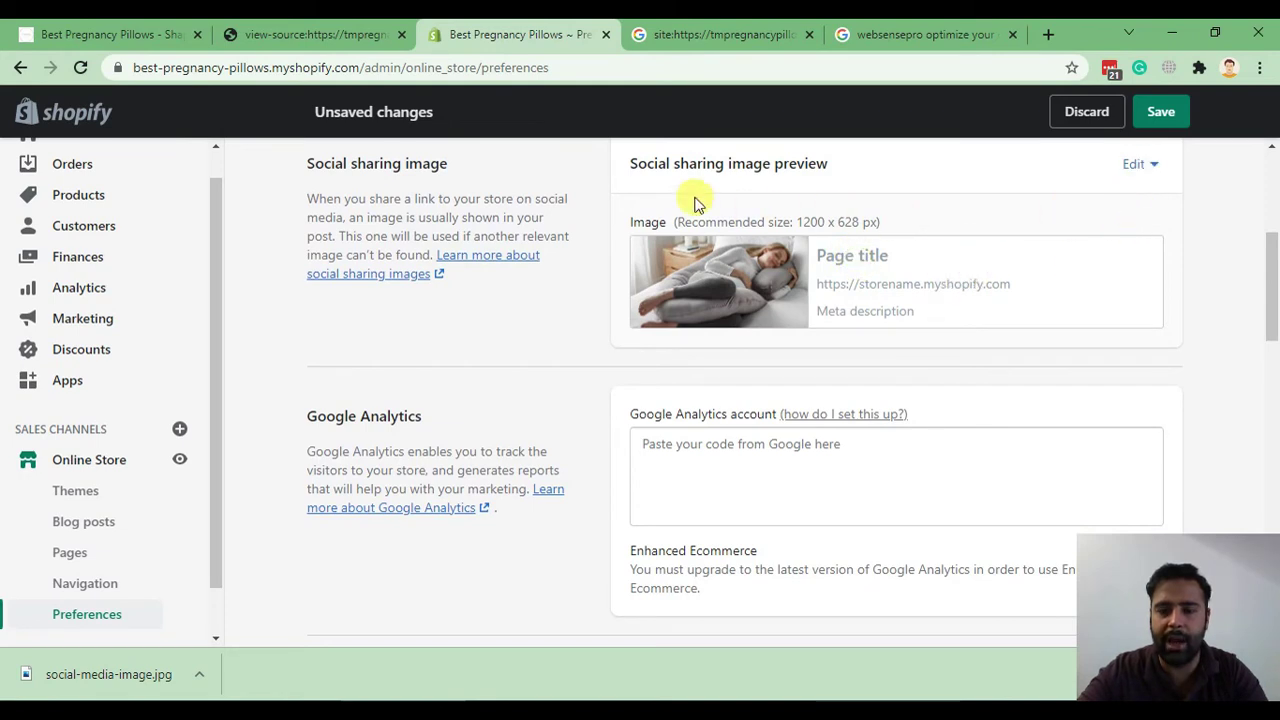
click(1157, 172)
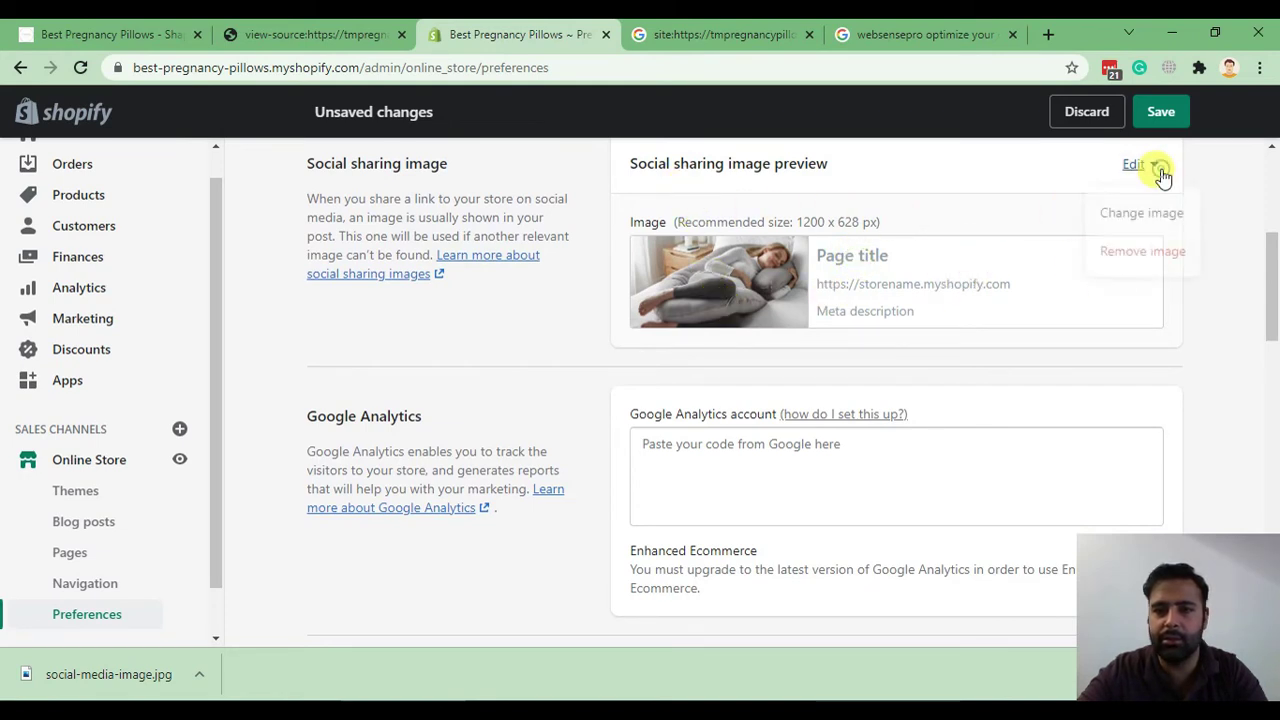
click(997, 334)
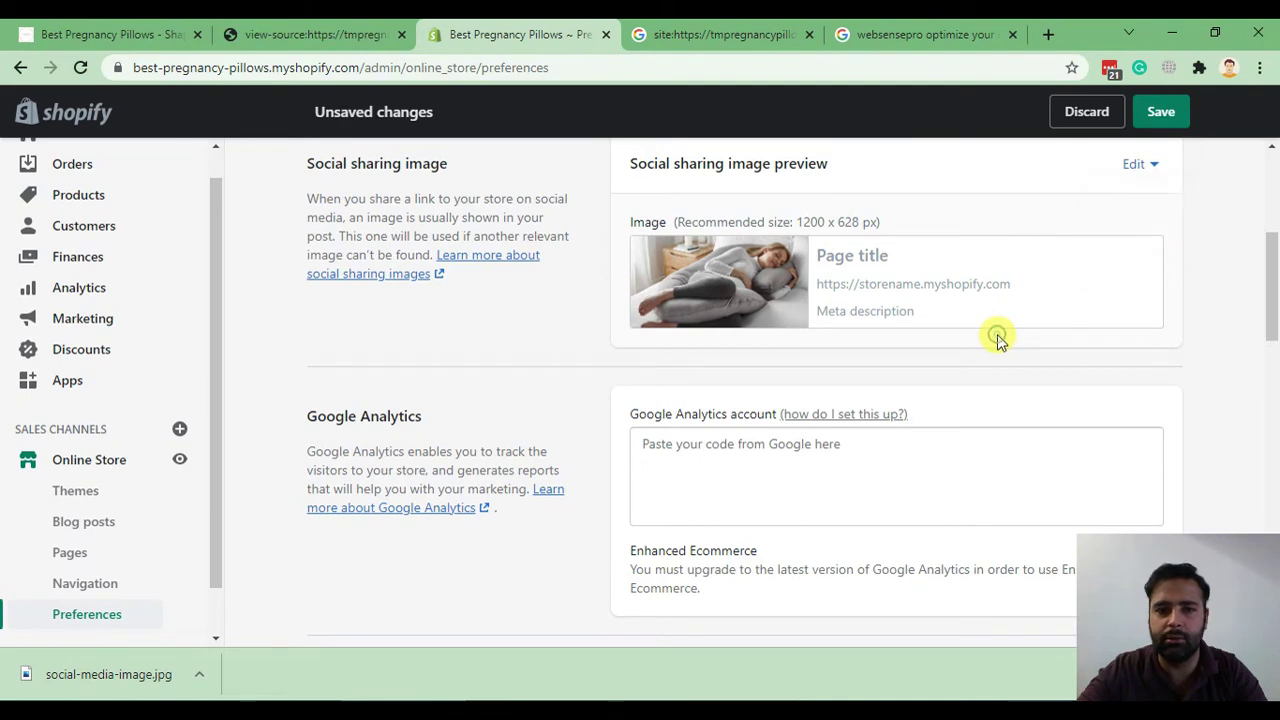
scroll(997, 334, up, 2)
click(1170, 120)
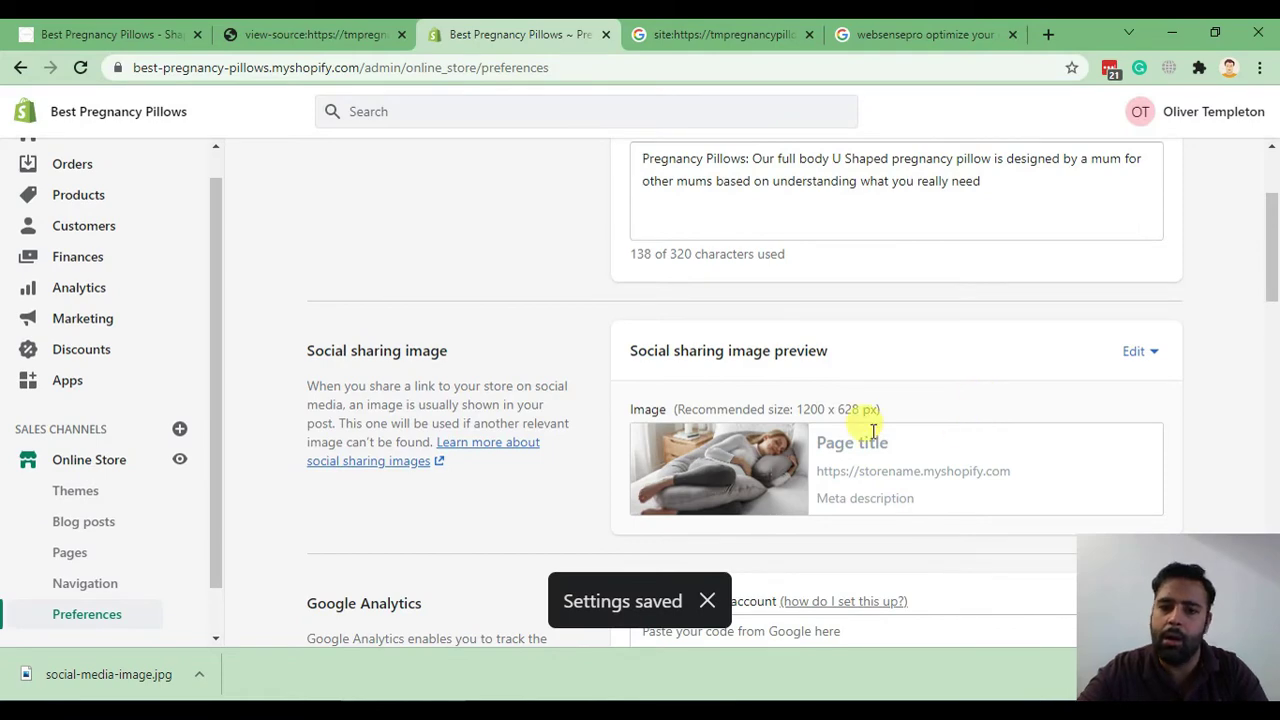
Review the saved homepage title, meta description and search preview.
drag(893, 450, 820, 447)
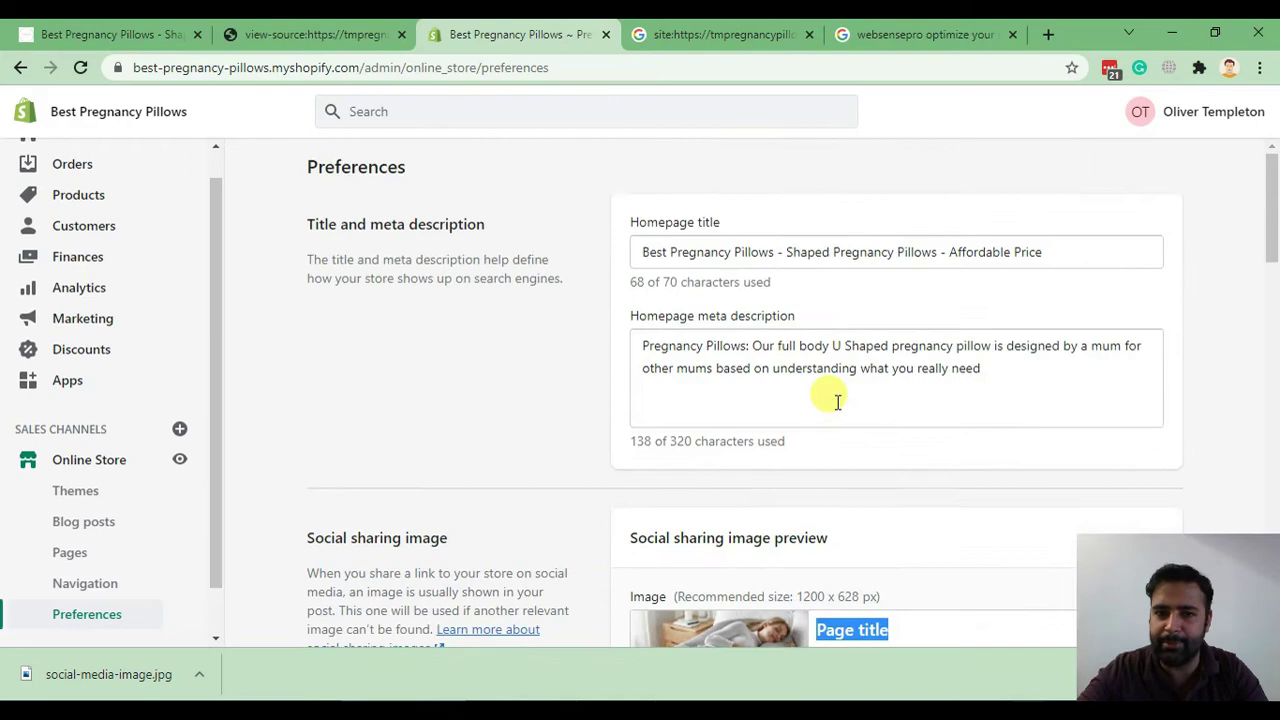
drag(636, 250, 1094, 251)
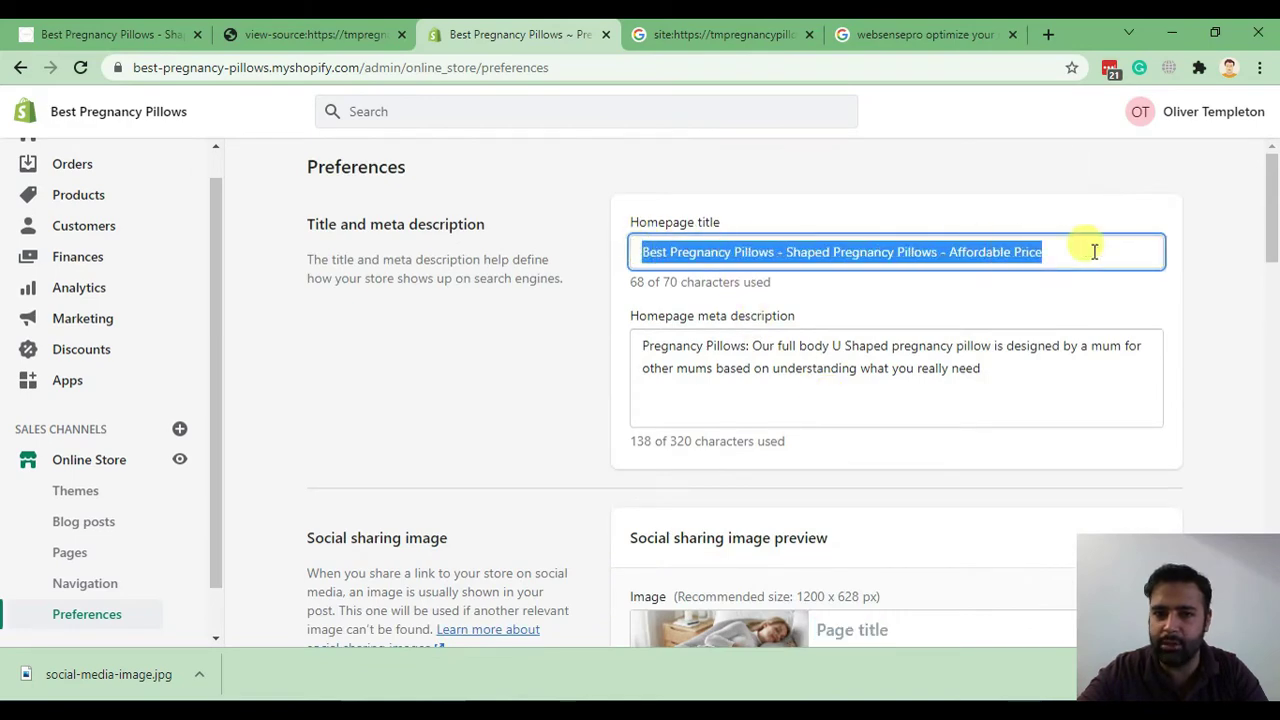
scroll(1094, 240, down, 4)
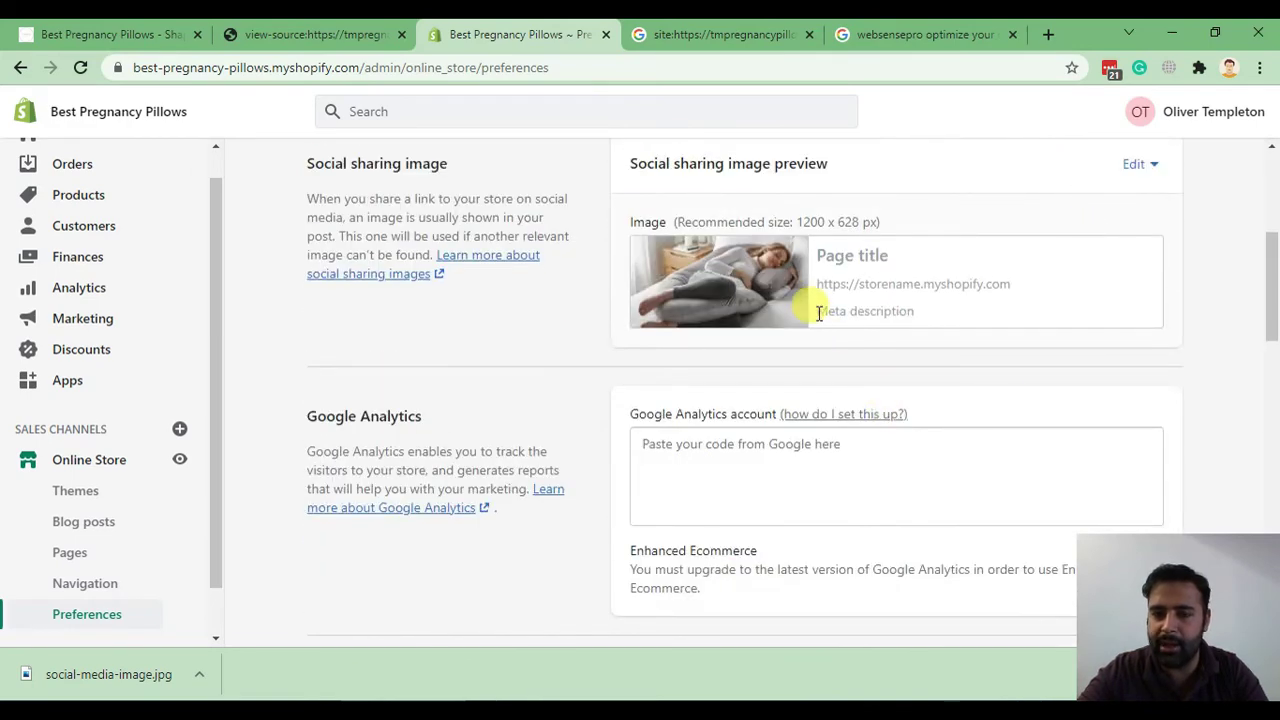
drag(818, 312, 908, 310)
scroll(914, 320, up, 4)
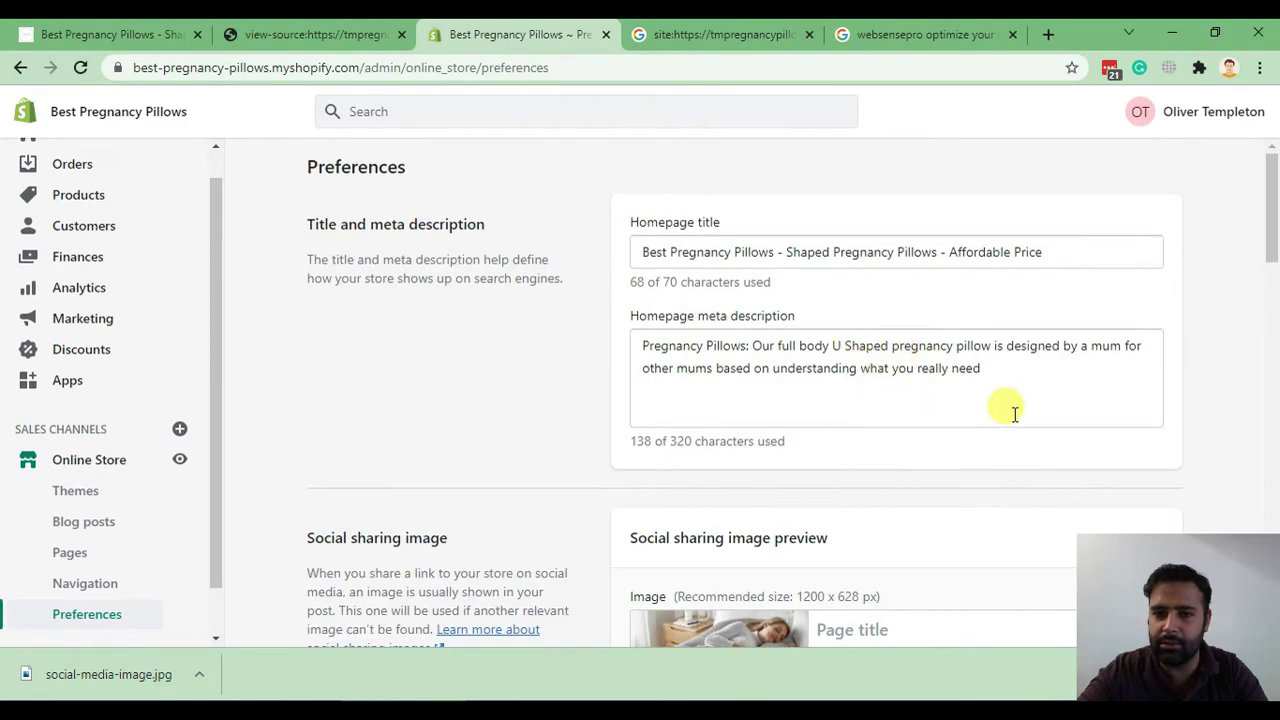
drag(982, 372, 636, 341)
scroll(517, 363, down, 2)
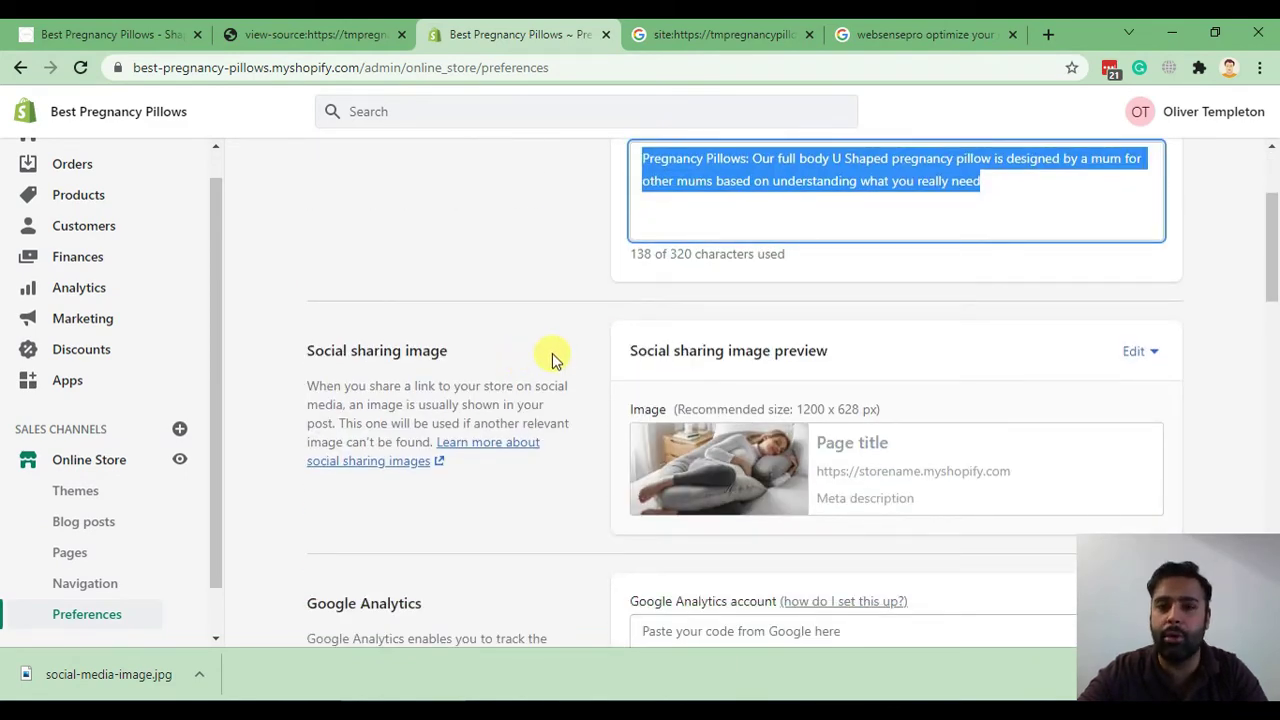
In a new tab, search Google for 'facebook debugger tool' and open the Sharing Debugger result.
click(1045, 34)
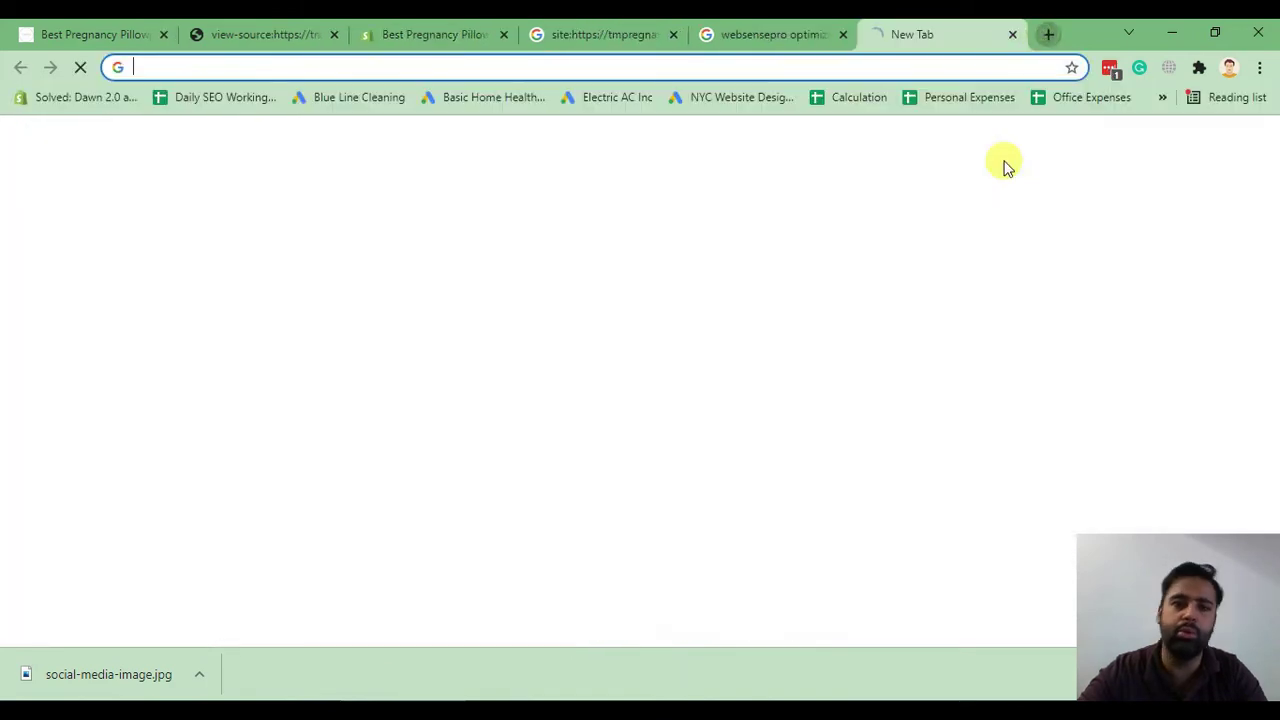
text(facebook de)
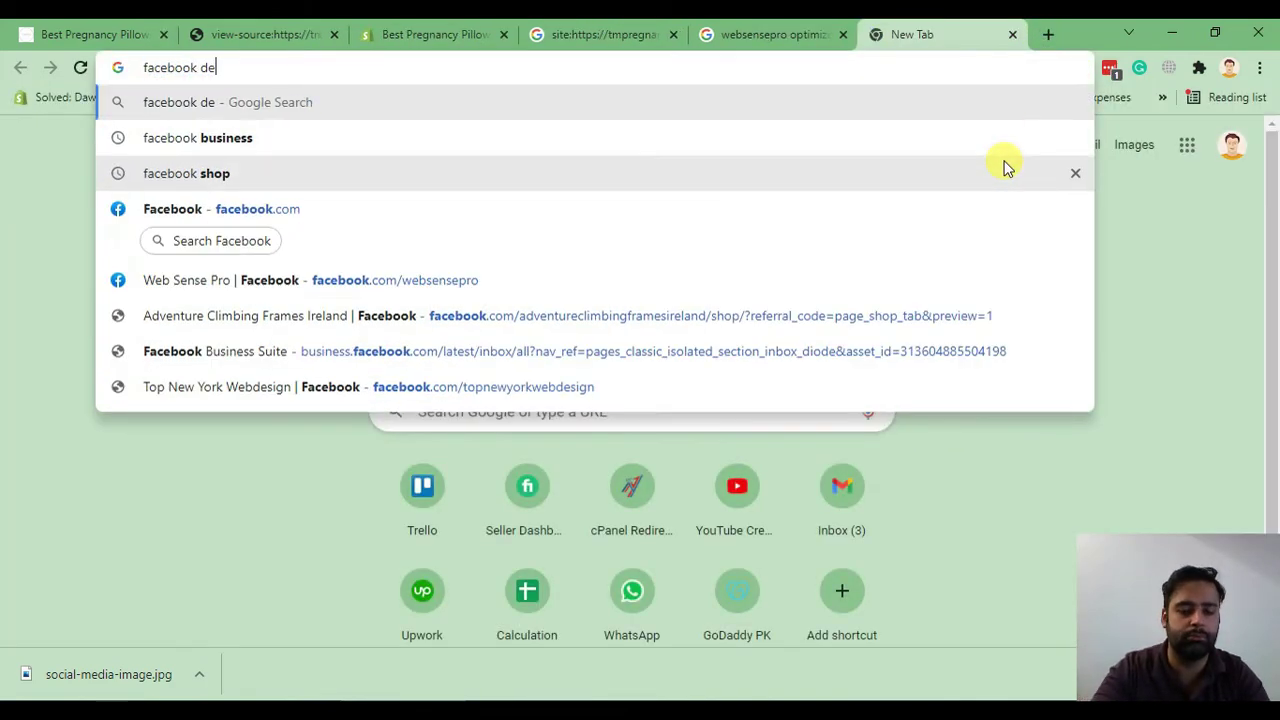
text(bugger tool)
key(Return)
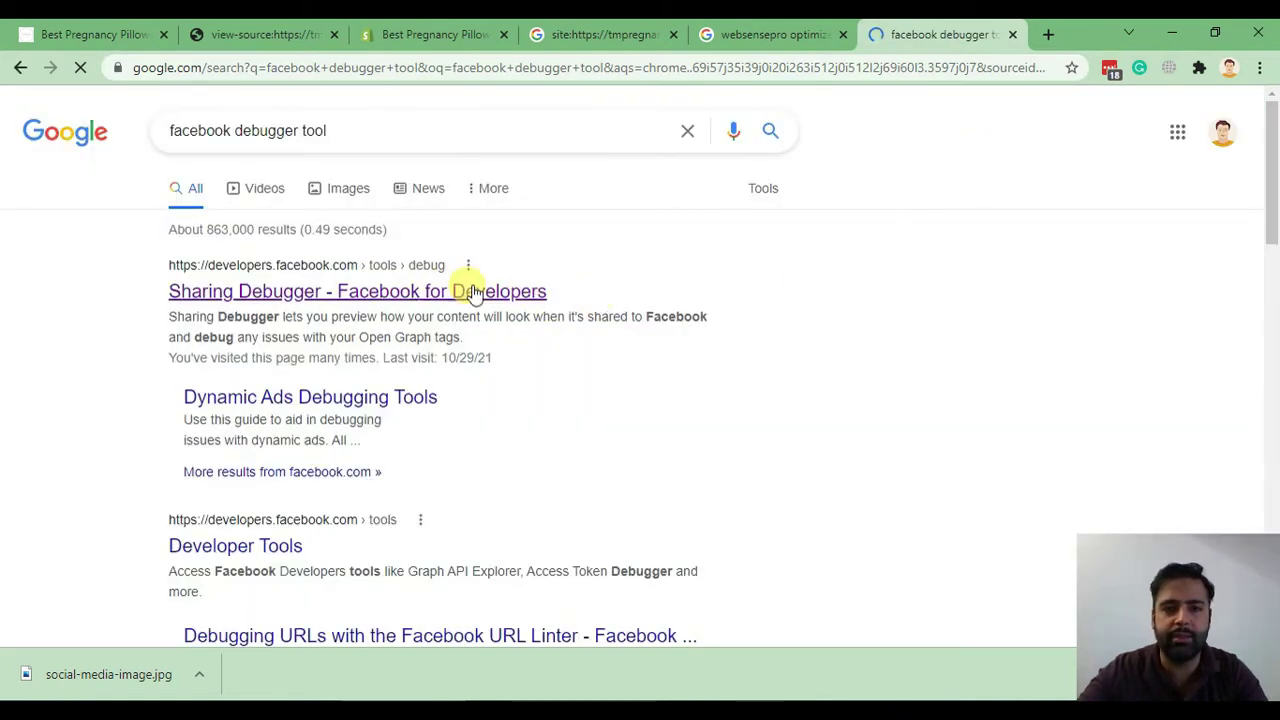
click(523, 291)
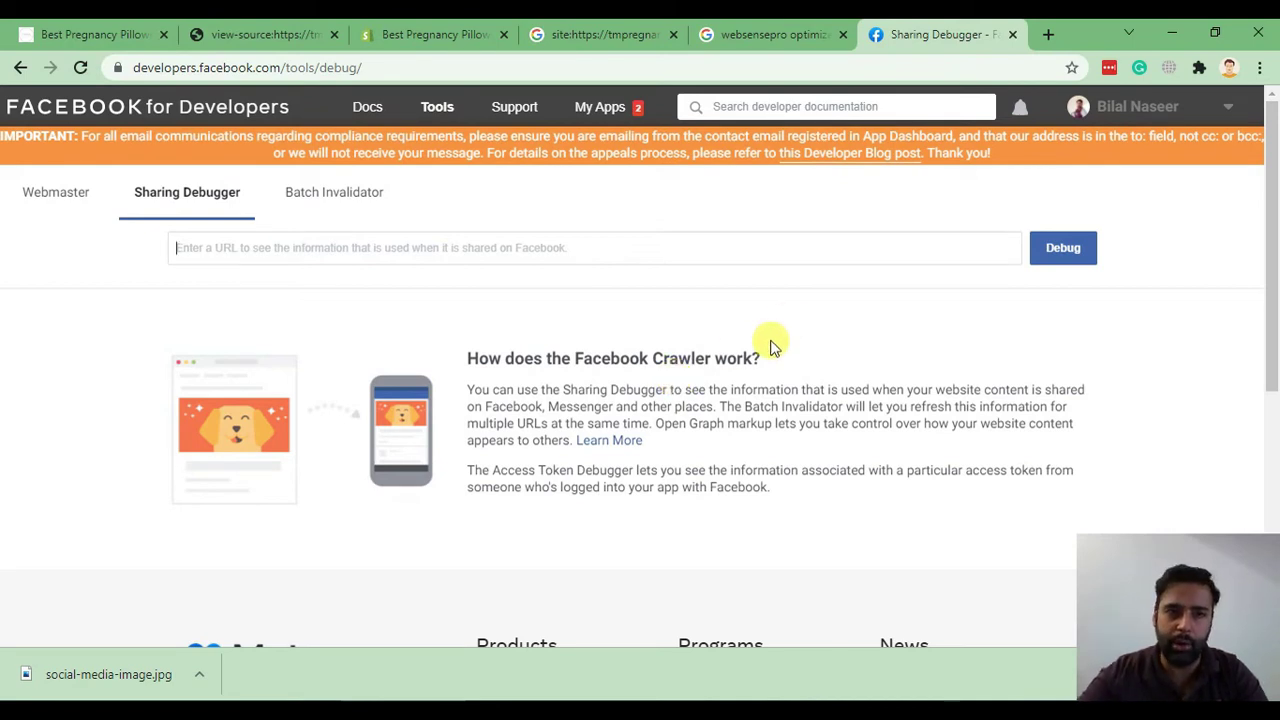
click(129, 34)
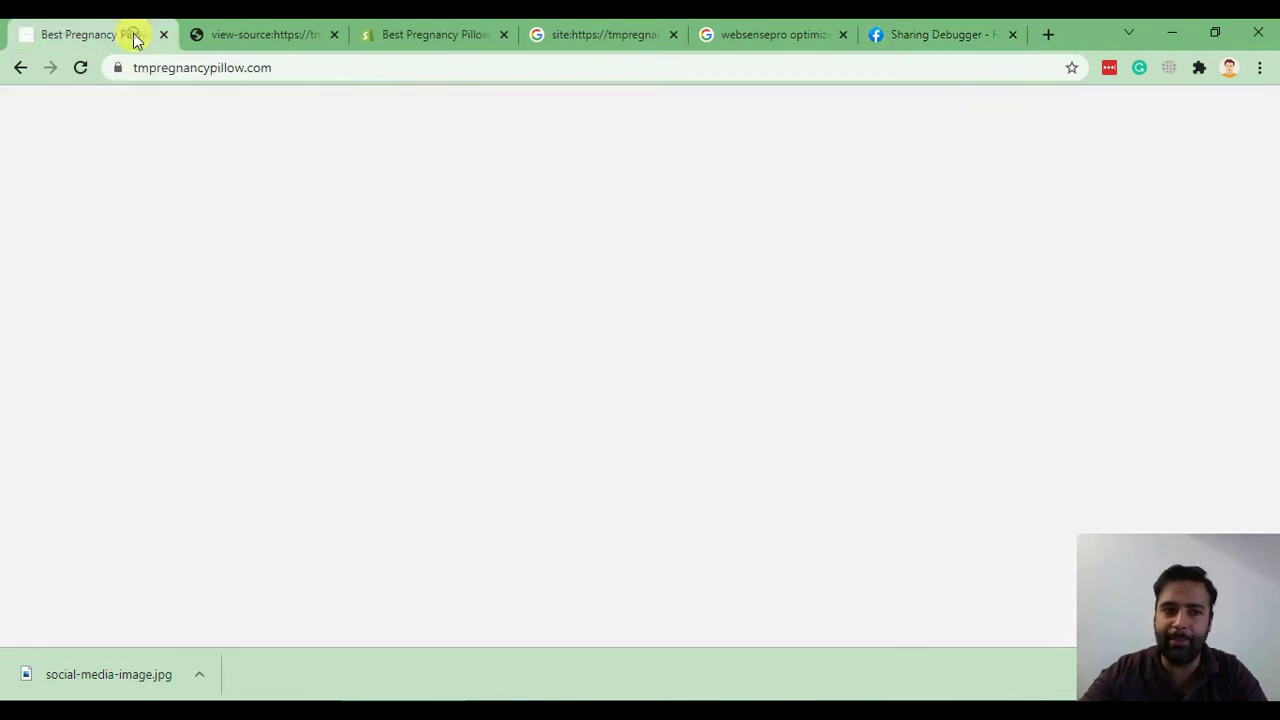
click(320, 63)
key(ctrl+c)
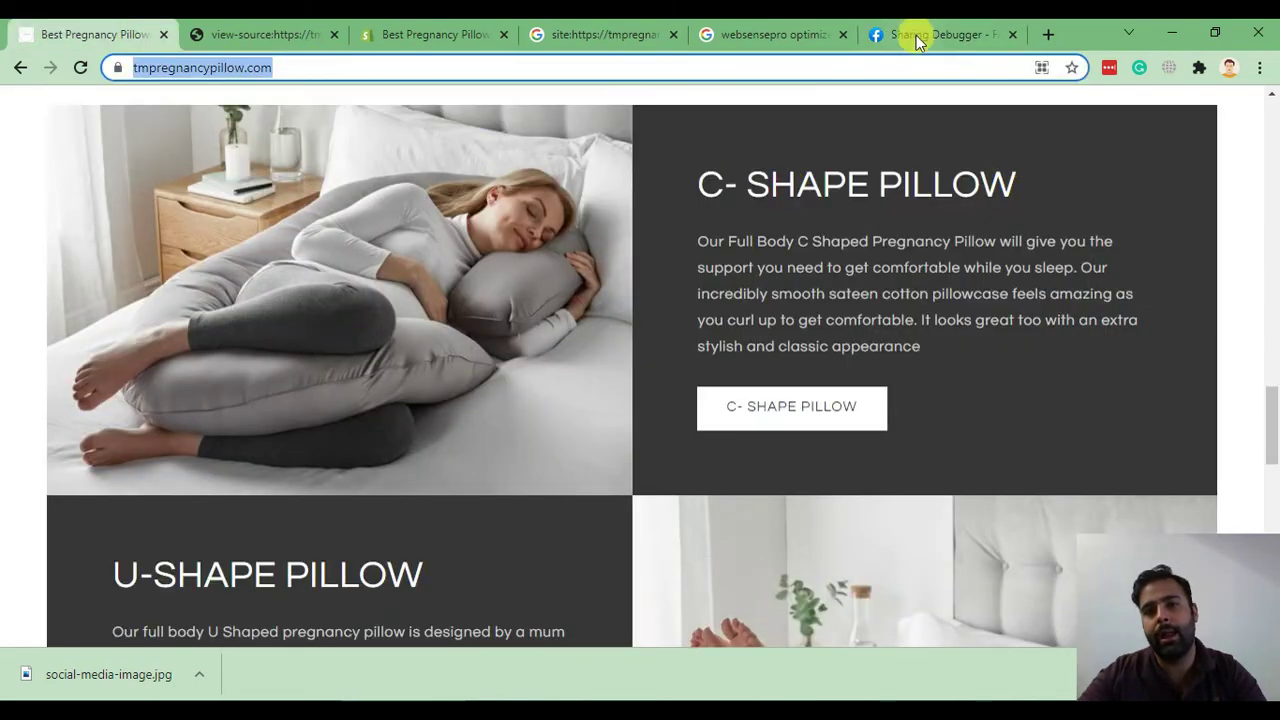
click(916, 35)
key(ctrl+v)
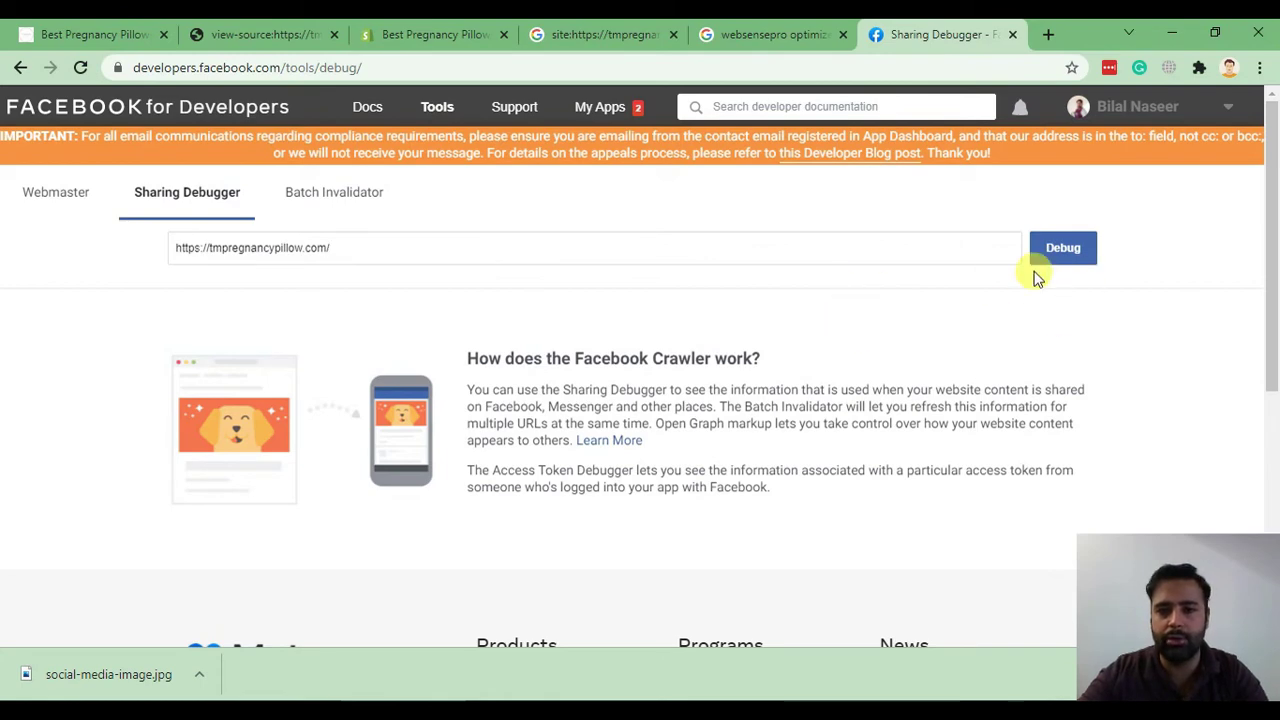
click(1066, 252)
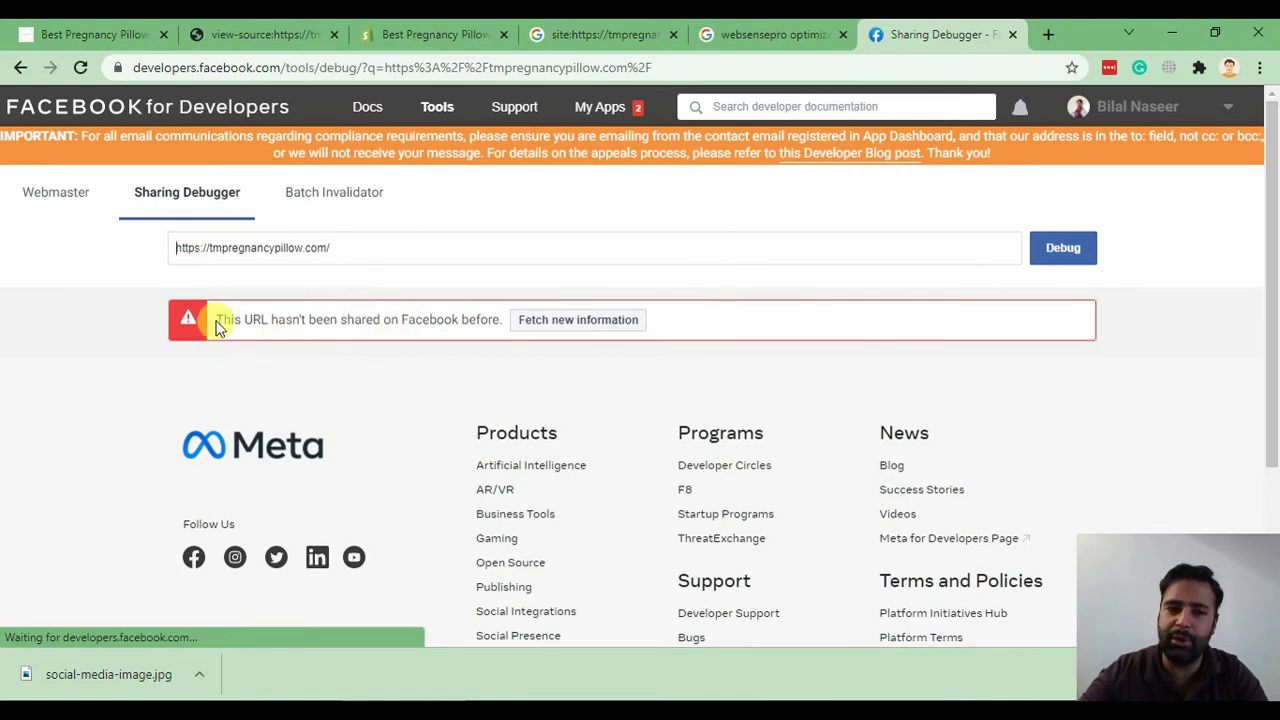
drag(216, 320, 505, 330)
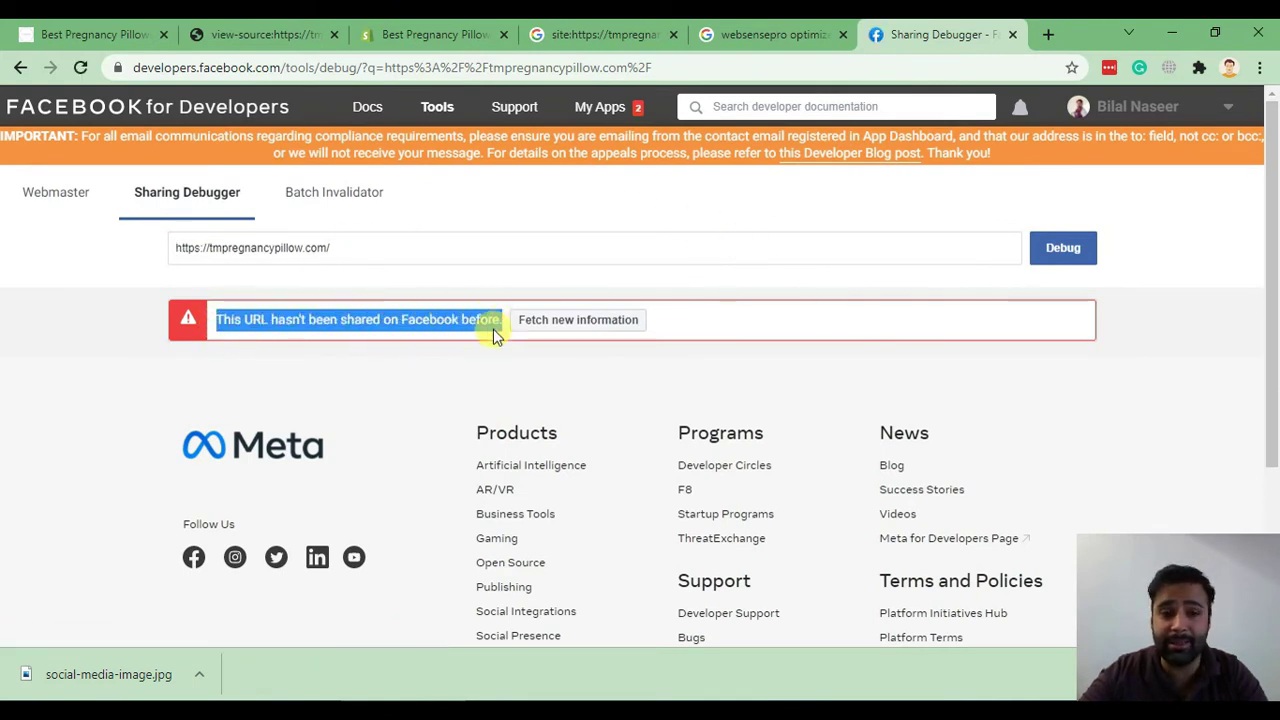
click(452, 356)
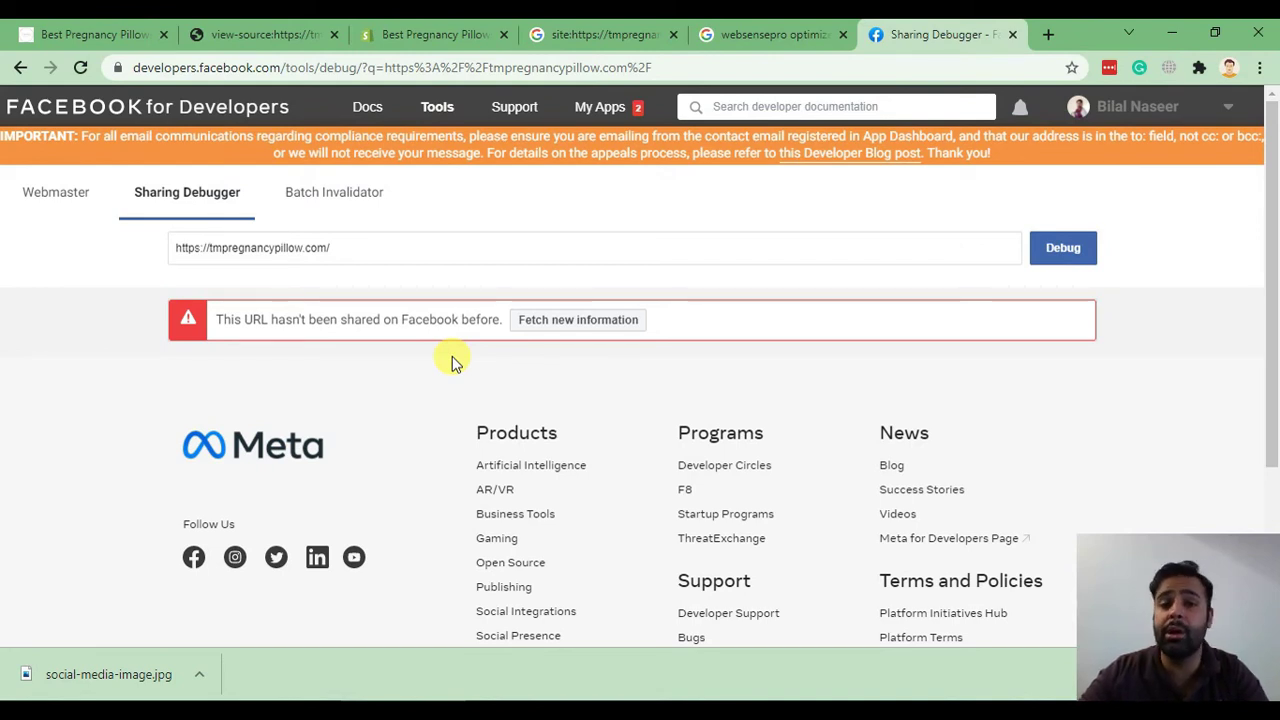
Re-scrape the homepage and review the pillow photo, title and description in the link preview.
click(582, 322)
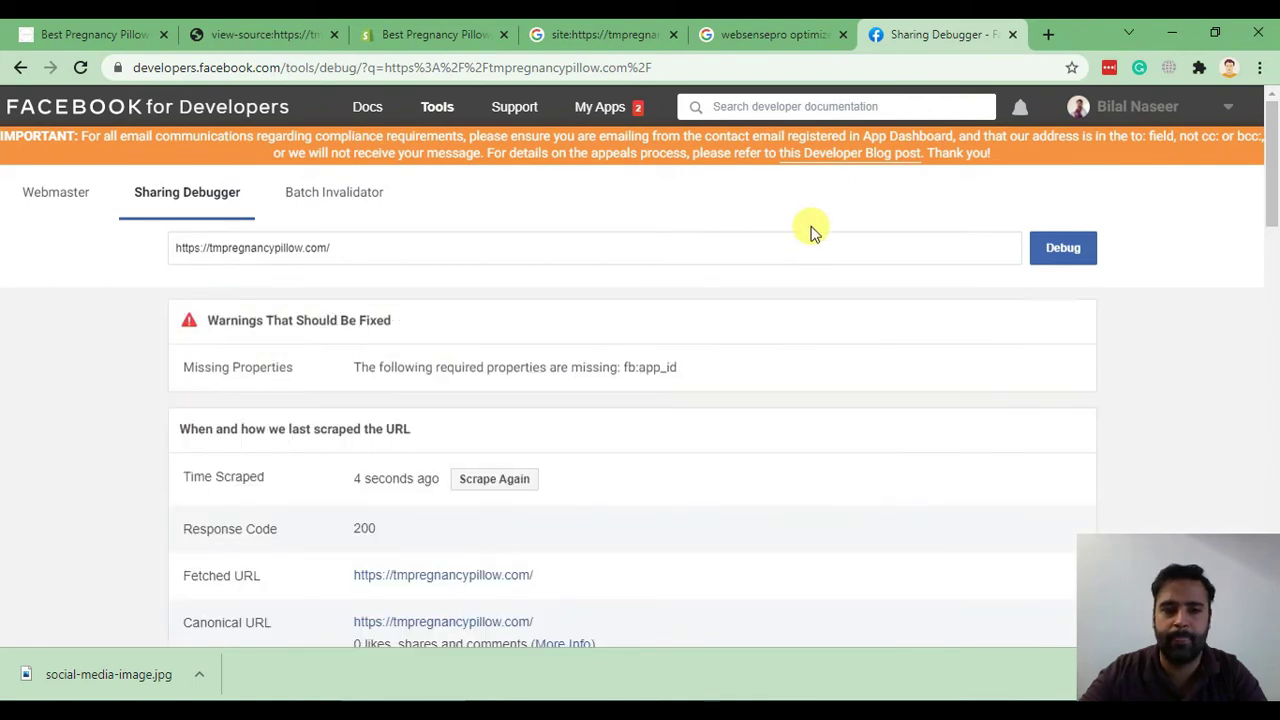
scroll(811, 231, down, 5)
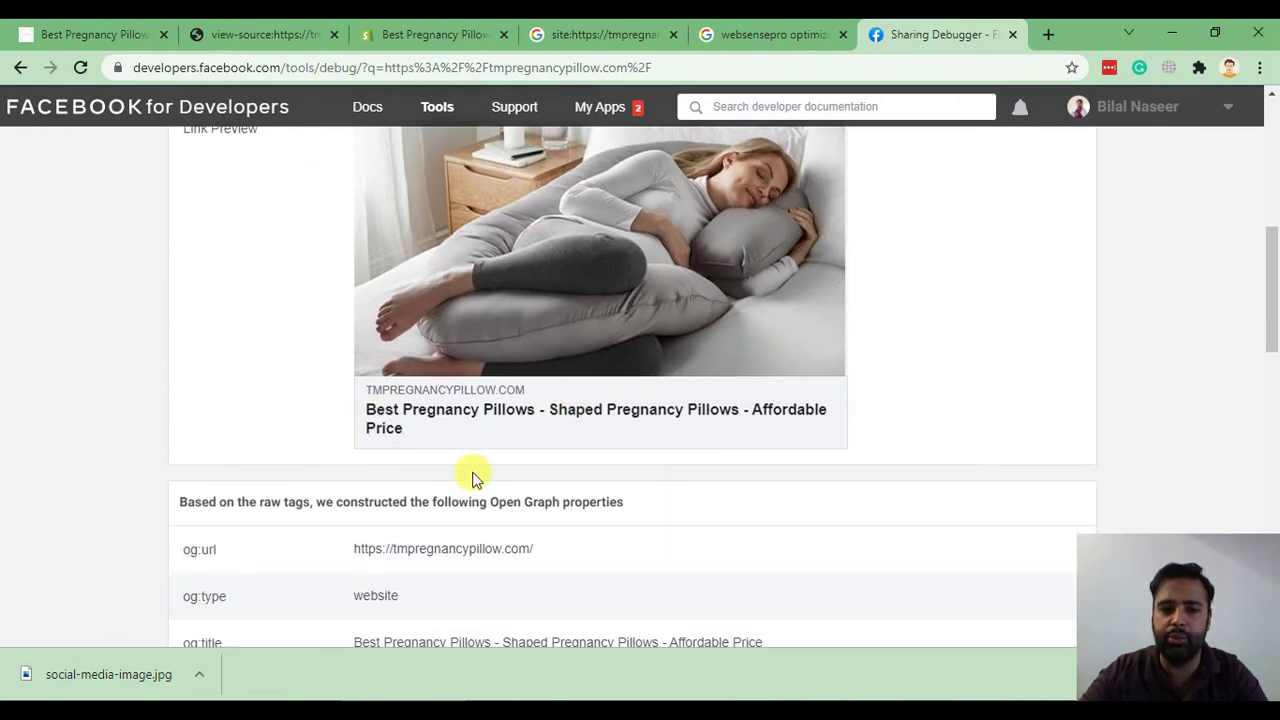
scroll(544, 404, up, 2)
scroll(766, 322, down, 5)
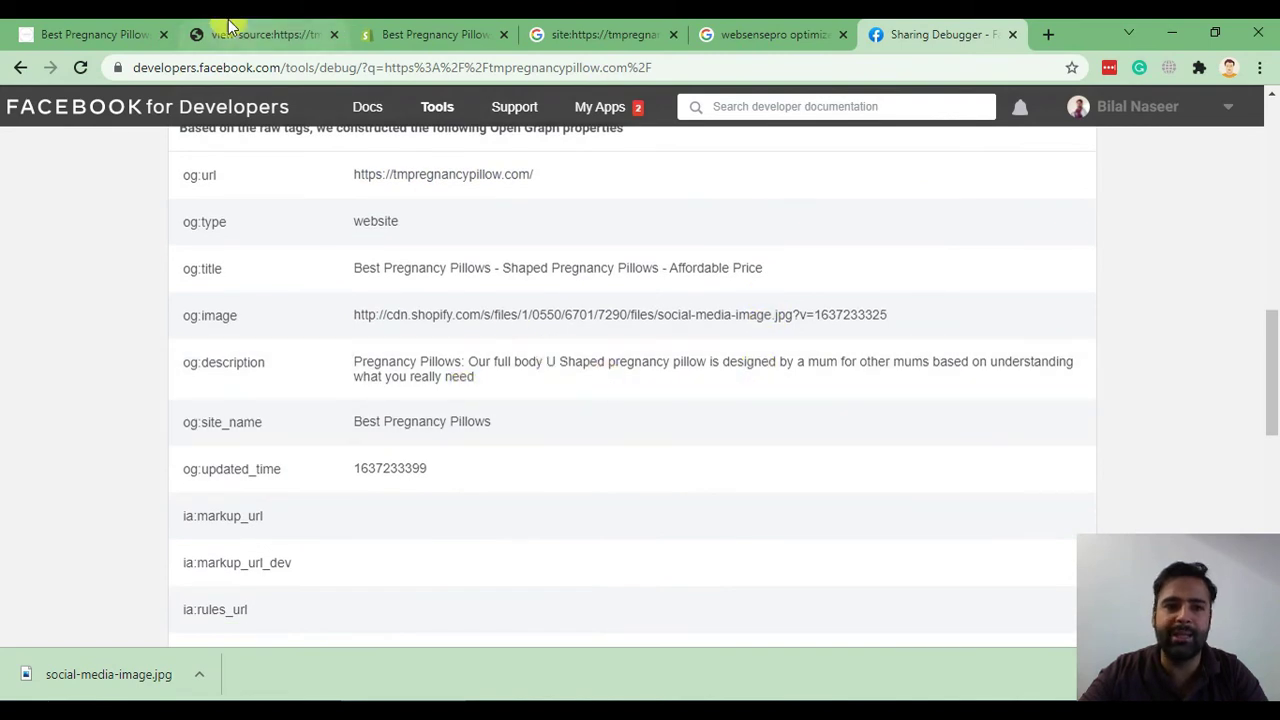
Compare the Shopify homepage preferences against the debugger's Open Graph results for the homepage URL.
click(430, 32)
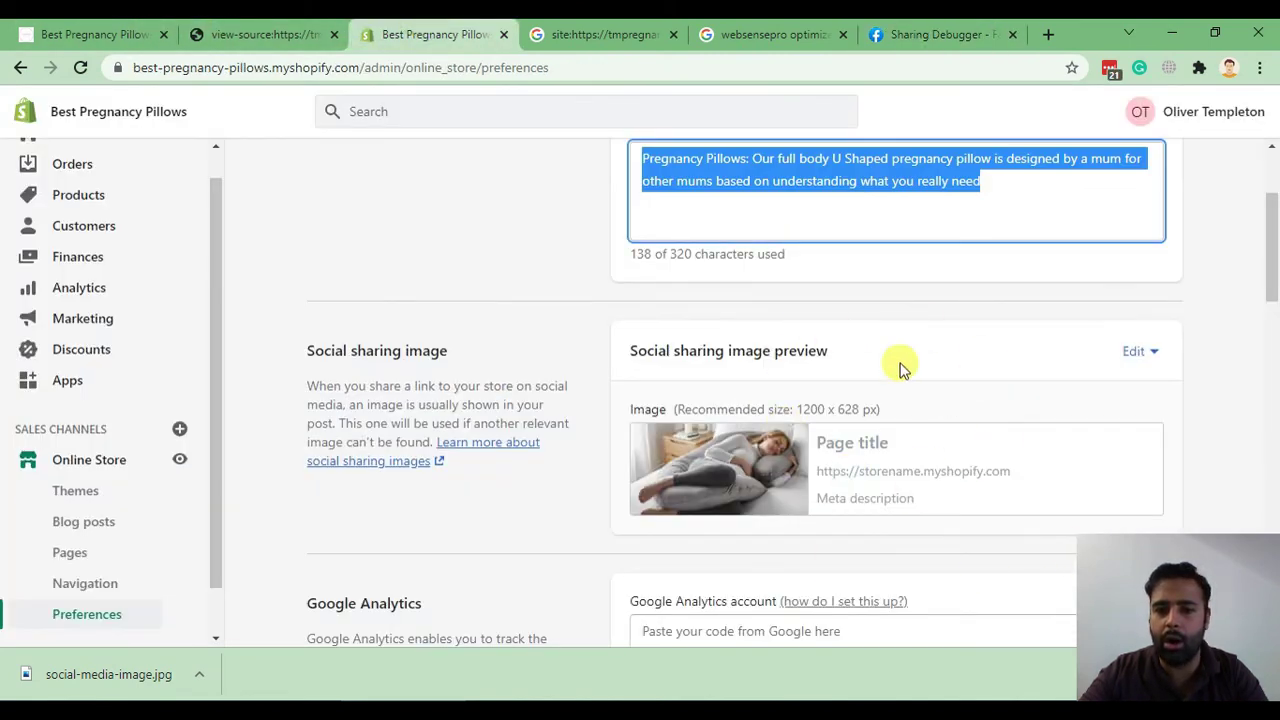
scroll(743, 371, up, 2)
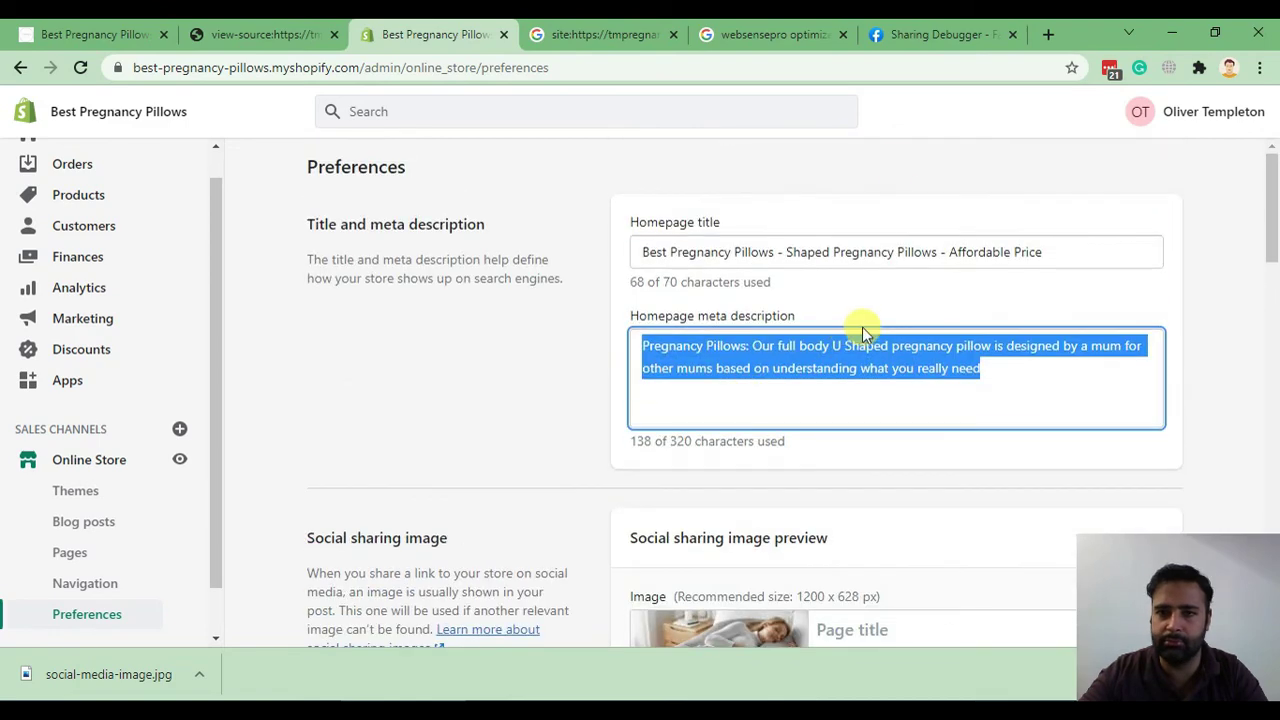
click(909, 34)
scroll(626, 323, down, 2)
scroll(626, 323, up, 15)
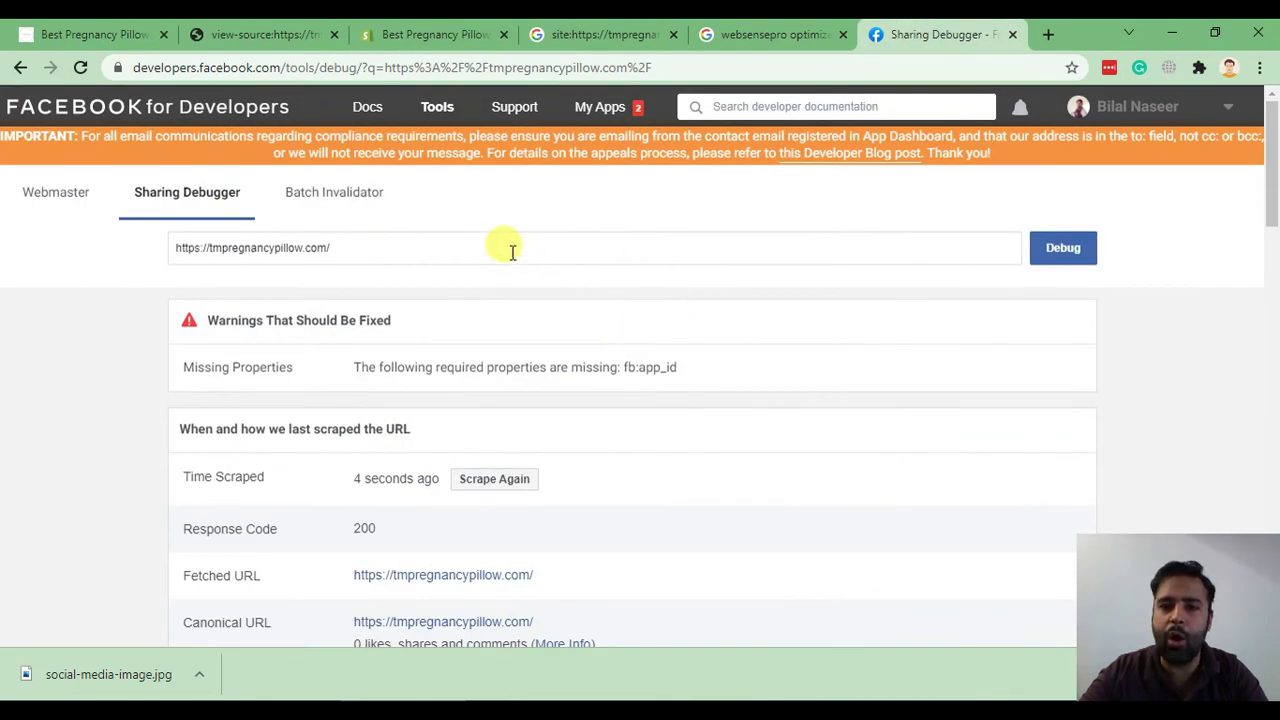
drag(398, 249, 149, 252)
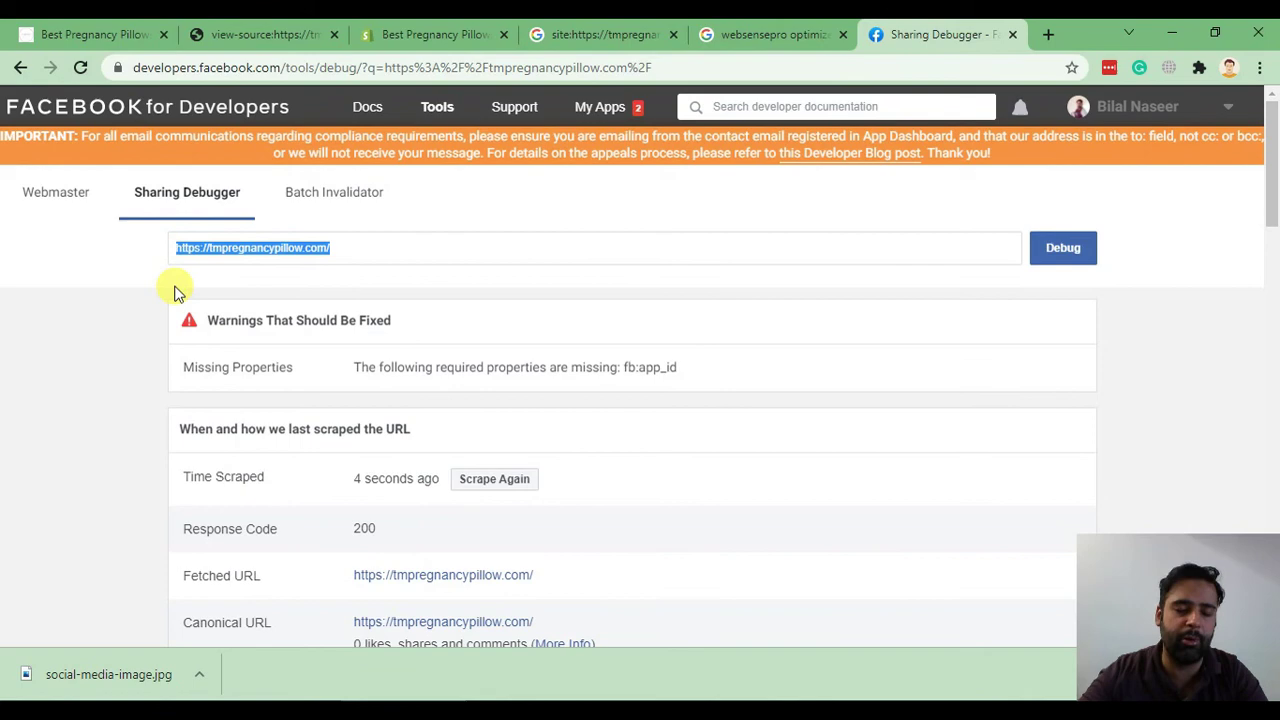
scroll(449, 357, down, 7)
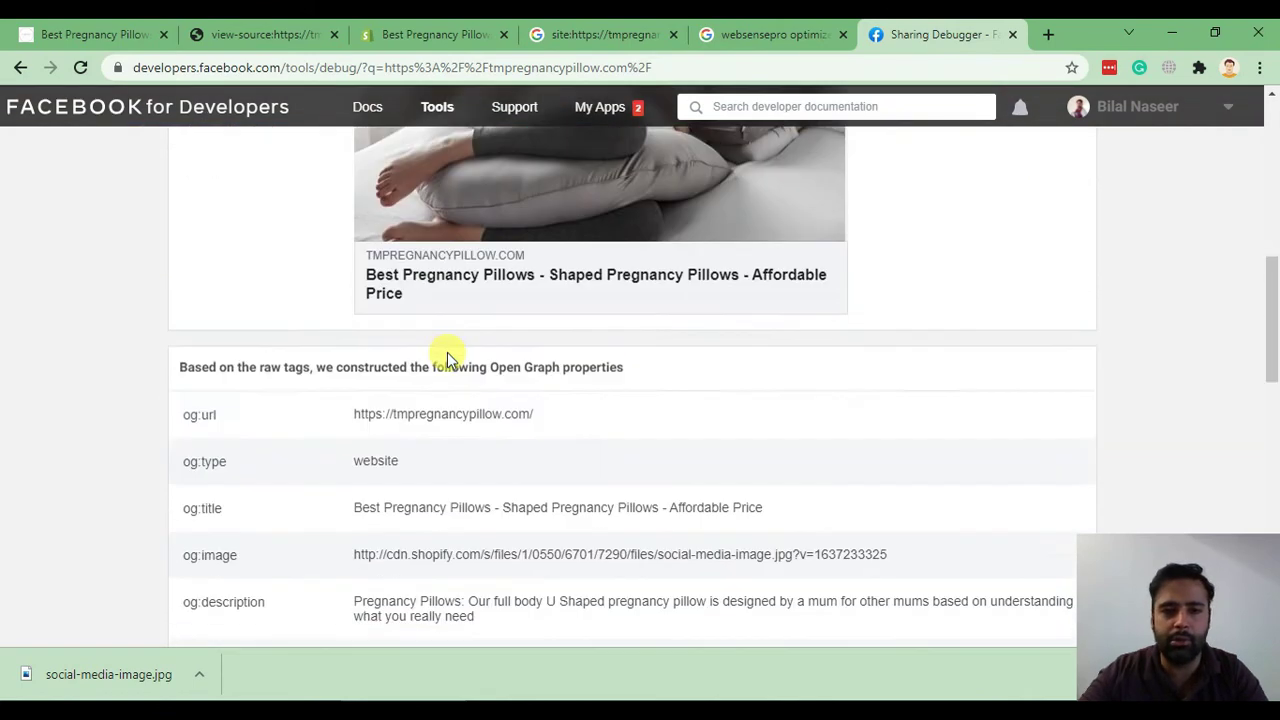
scroll(600, 396, up, 3)
scroll(427, 345, down, 1)
scroll(486, 349, up, 1)
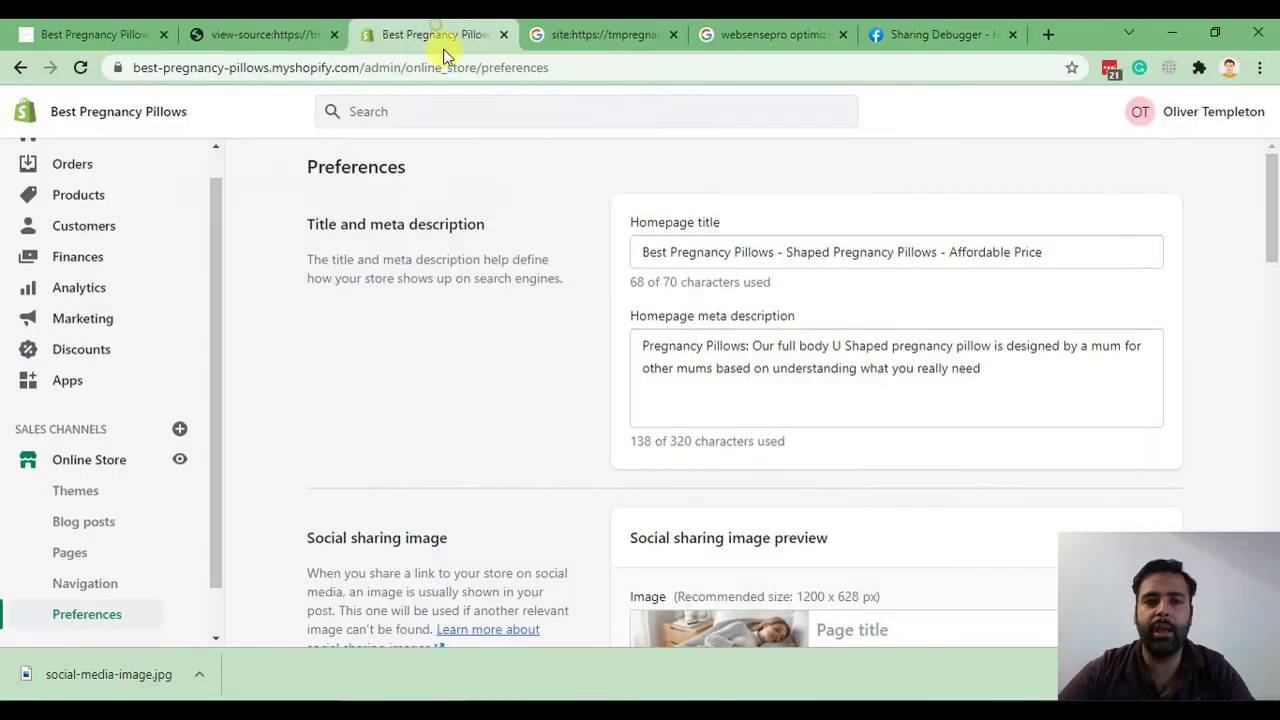
scroll(481, 309, down, 4)
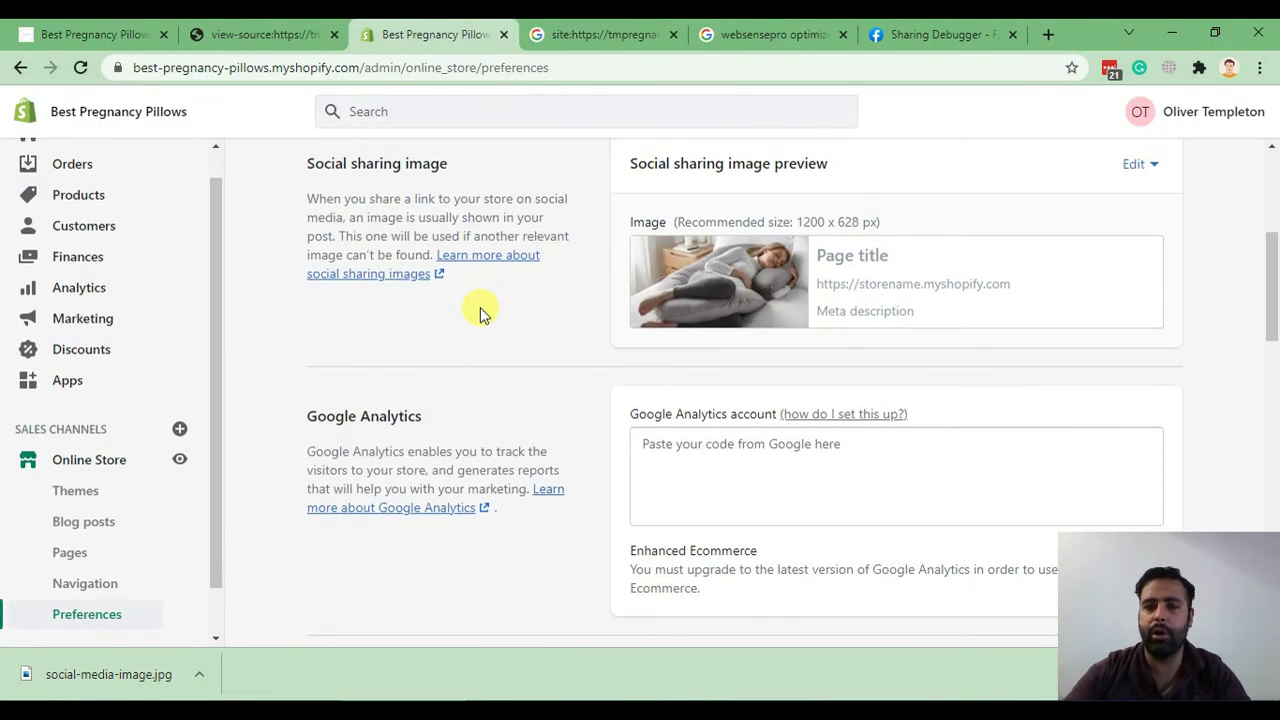